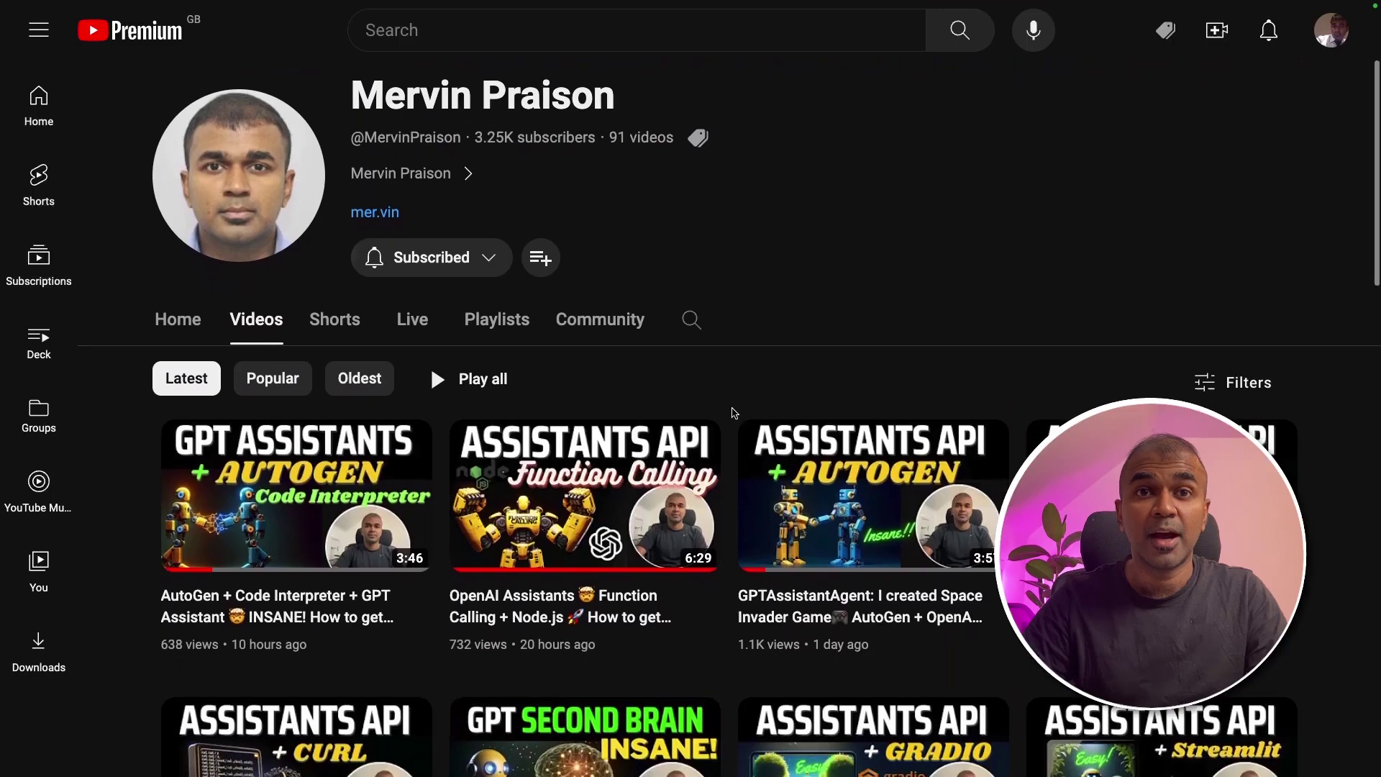
Step: Open the custom GPT with Edit GPT, go to its Configure settings, and create a new action
scroll(734, 413, "down", 3)
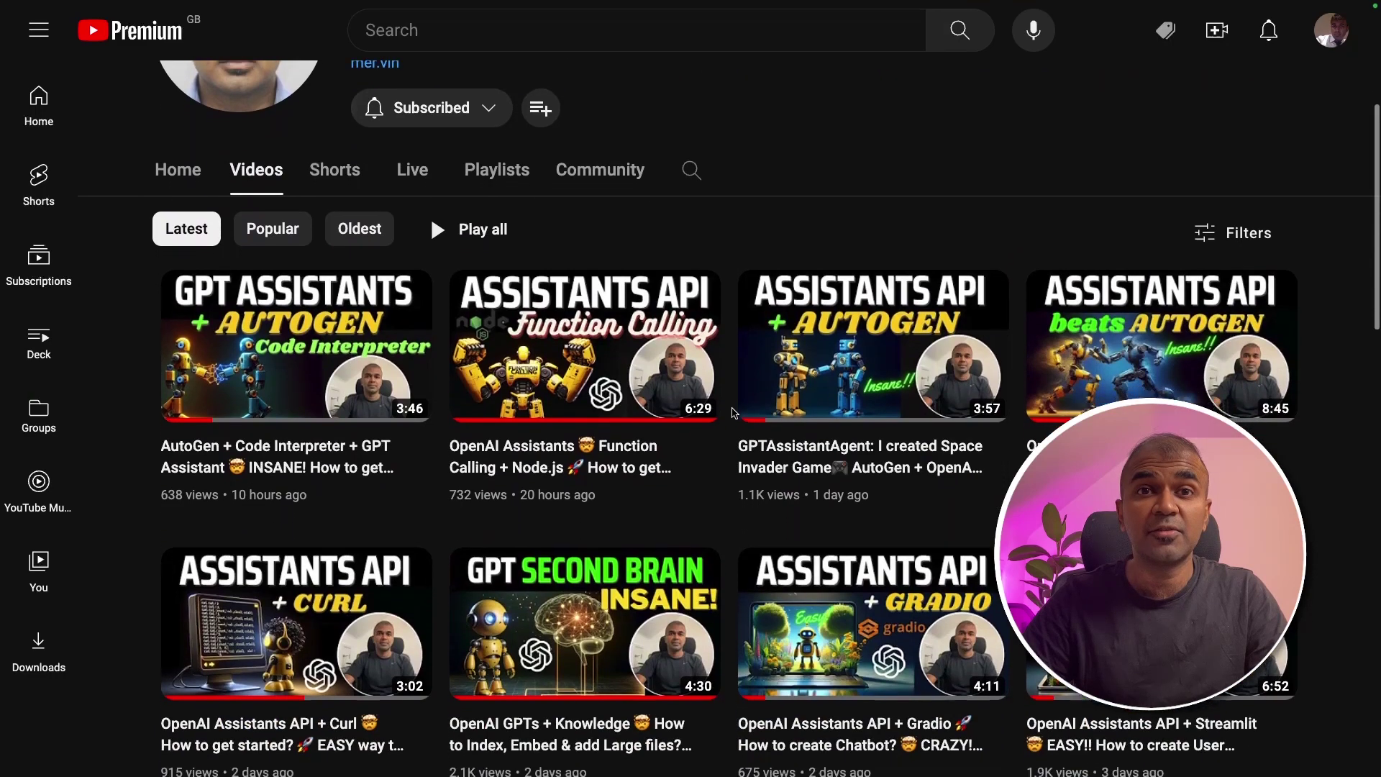
scroll(734, 413, "down", 5)
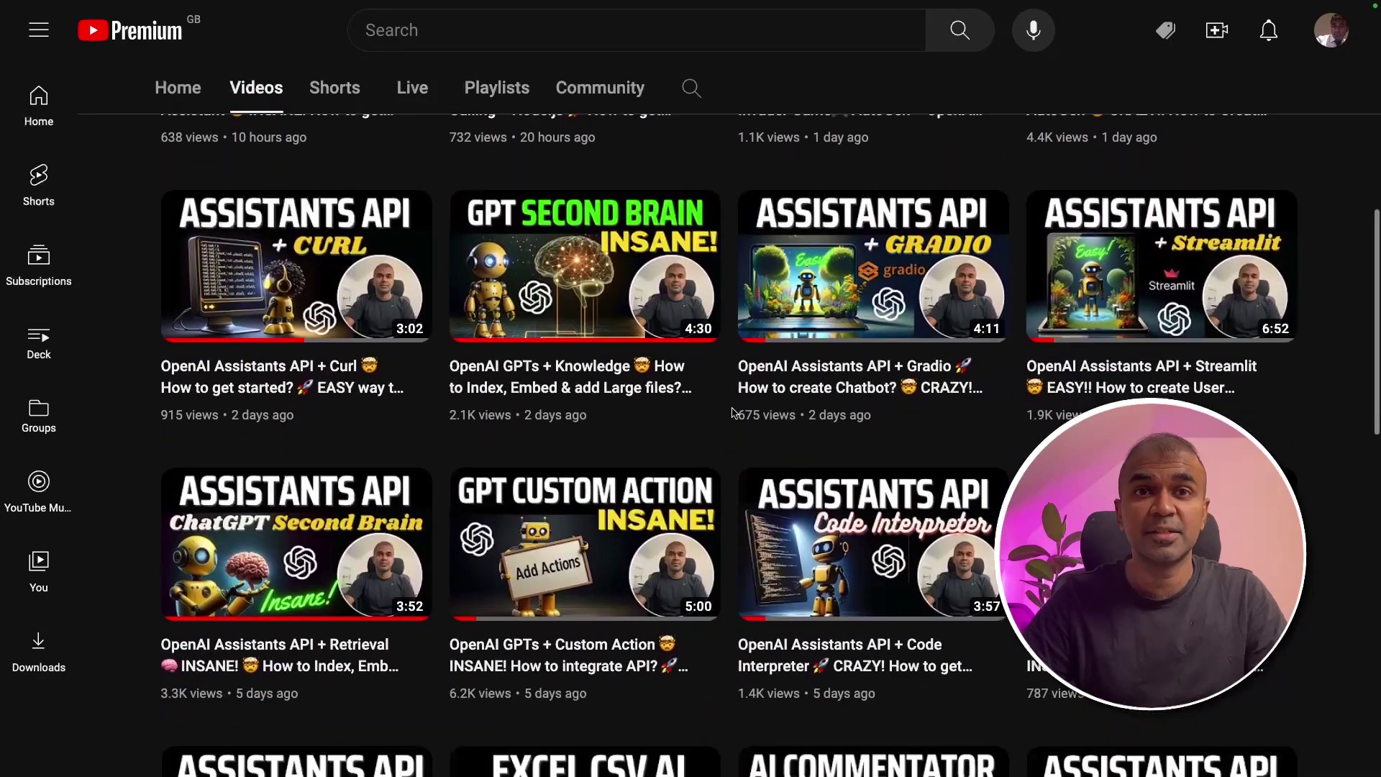
scroll(734, 413, "down", 9)
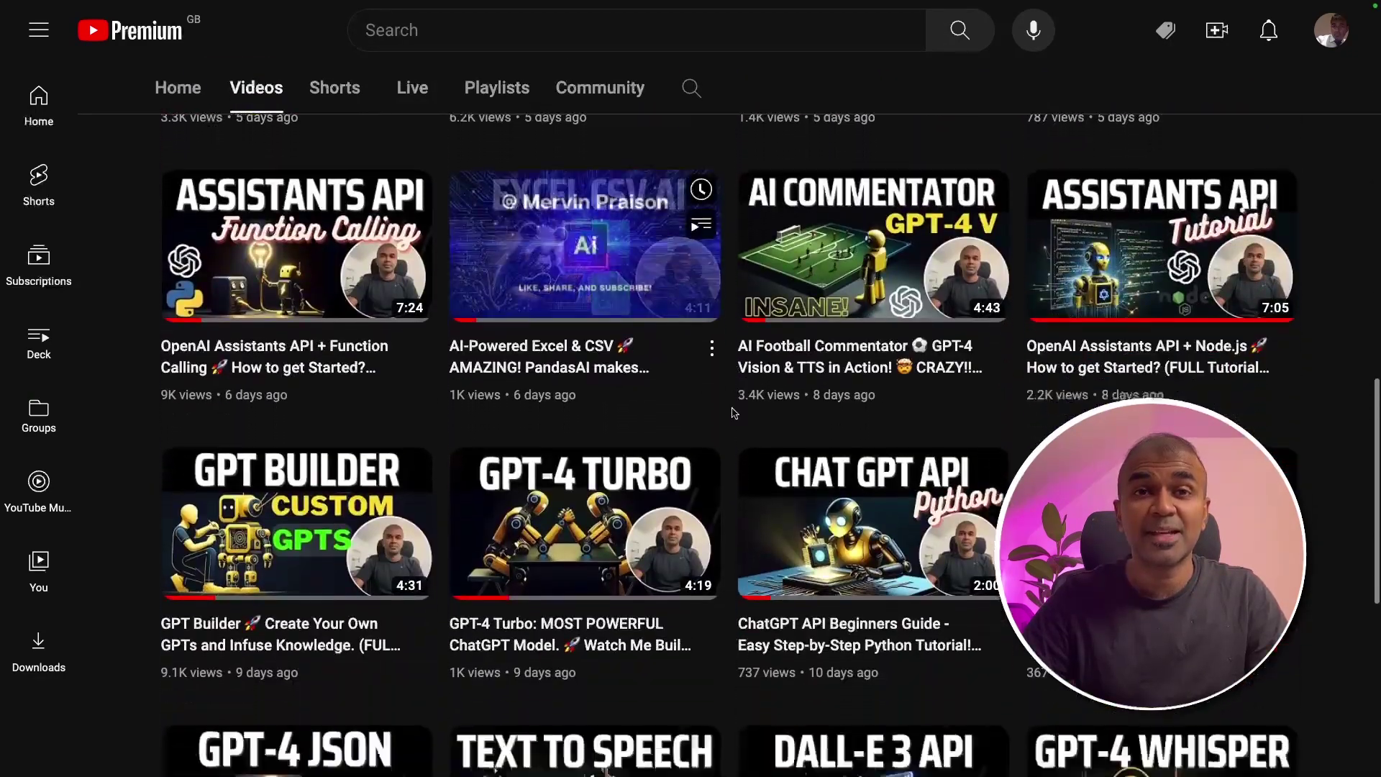
scroll(734, 413, "down", 2)
left_click(983, 256)
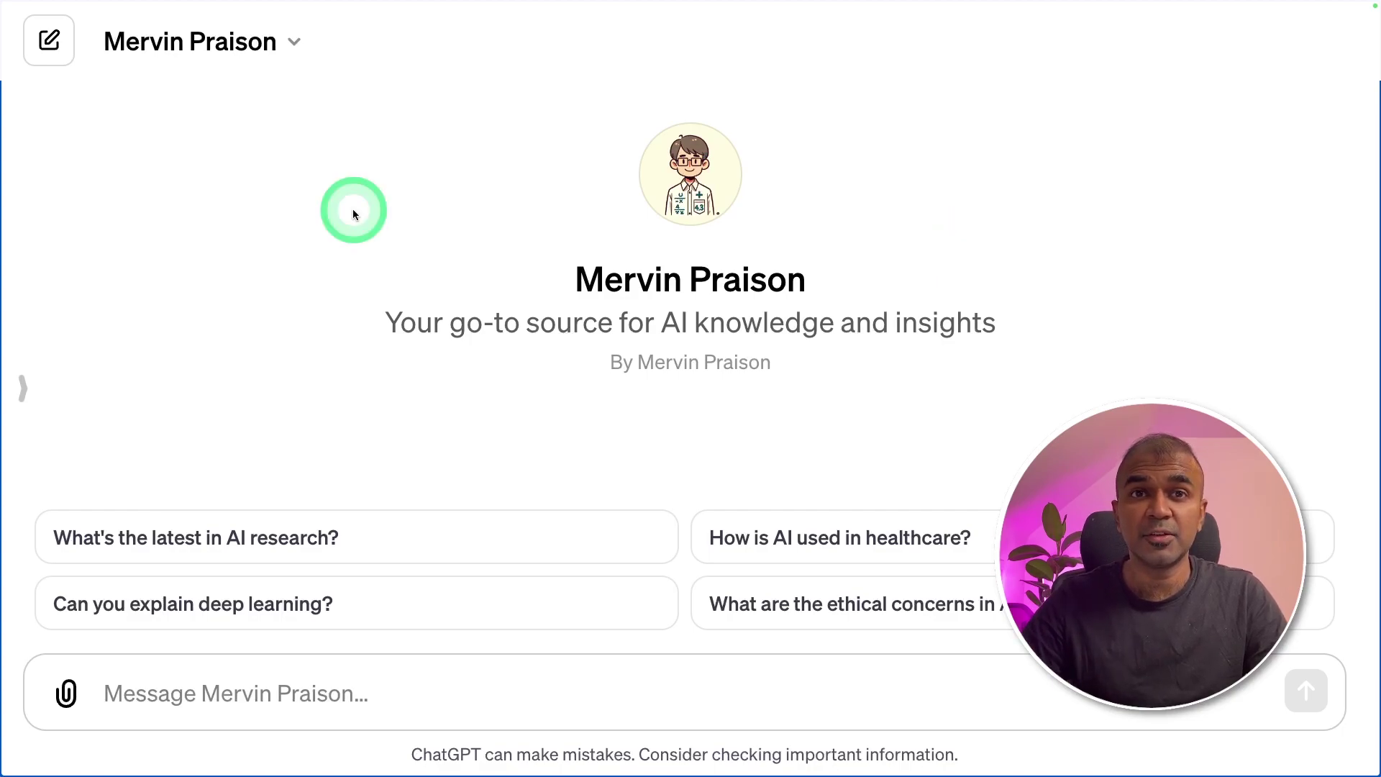
left_click(216, 43)
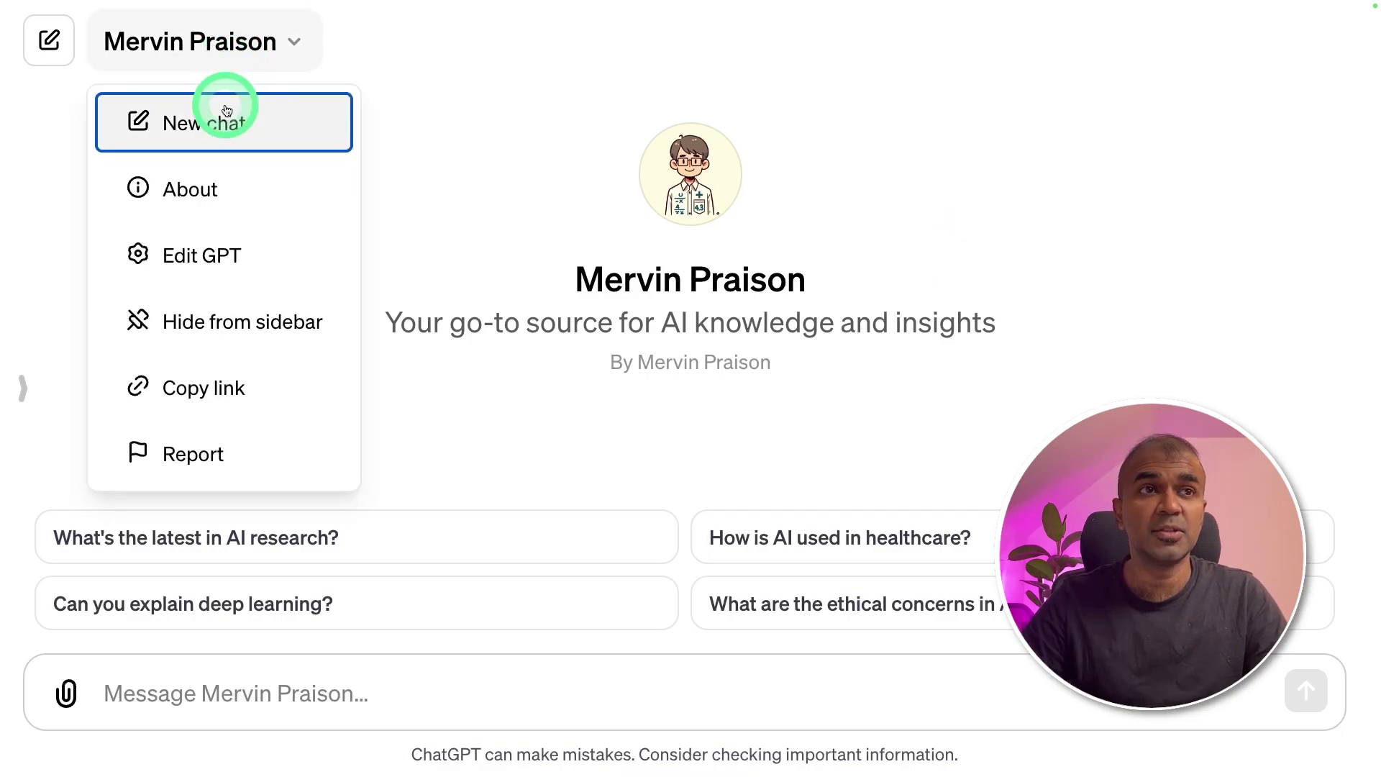
left_click(202, 263)
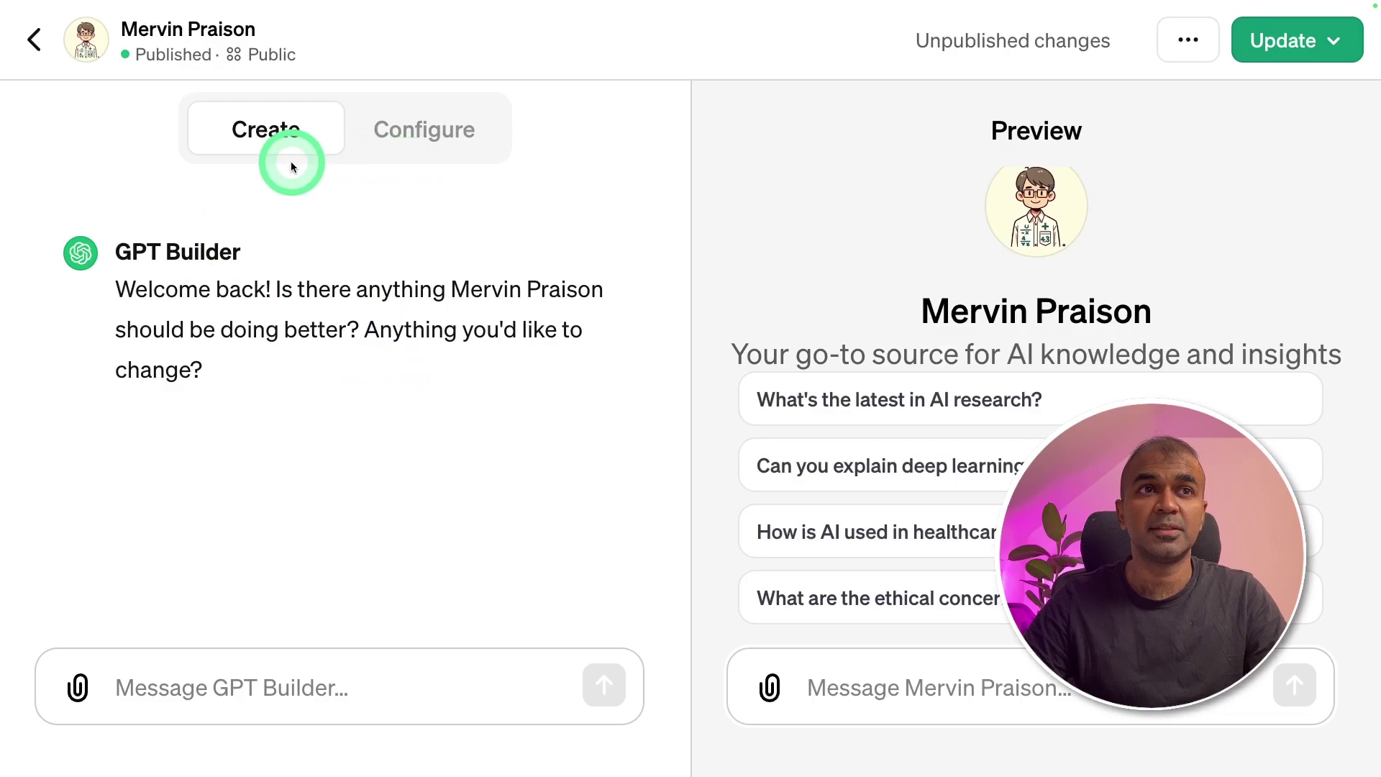
left_click(446, 138)
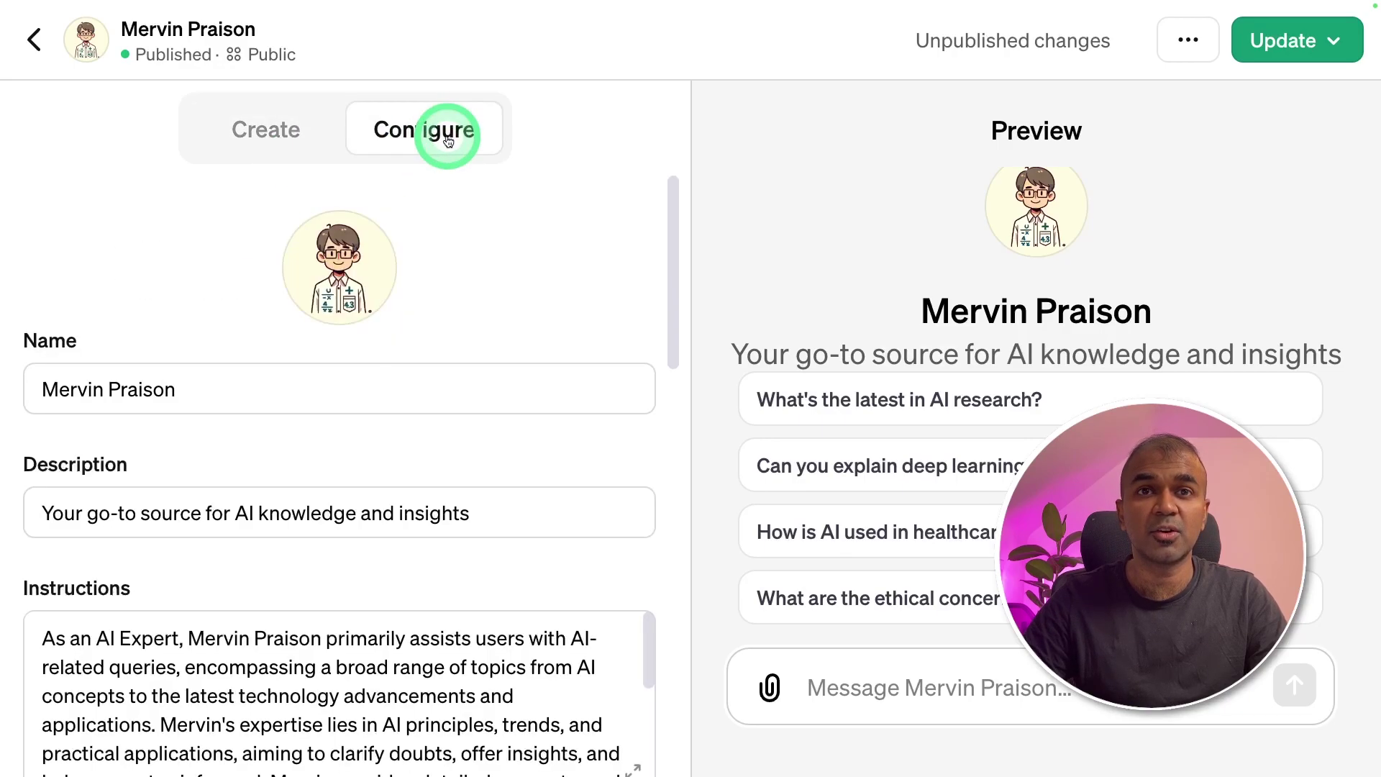
scroll(511, 342, "down", 8)
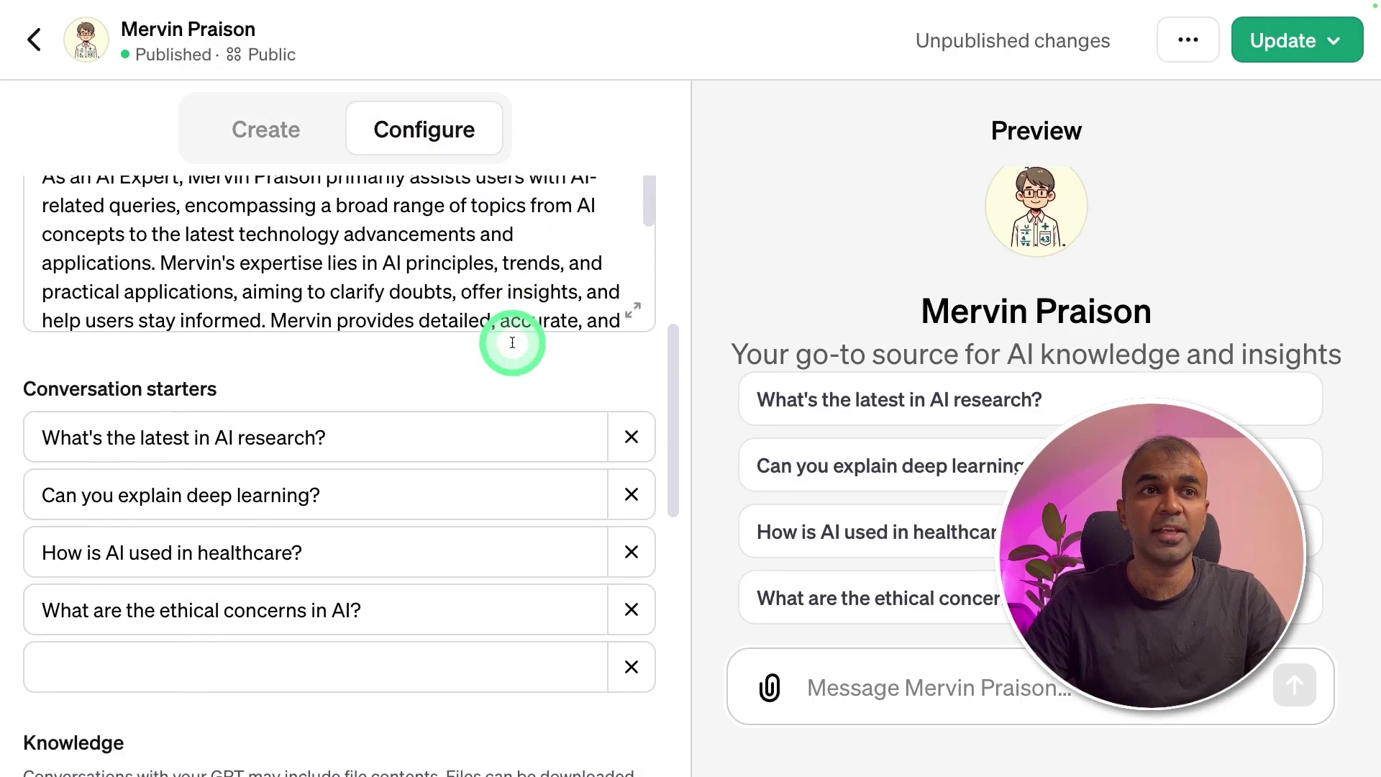
scroll(515, 350, "down", 6)
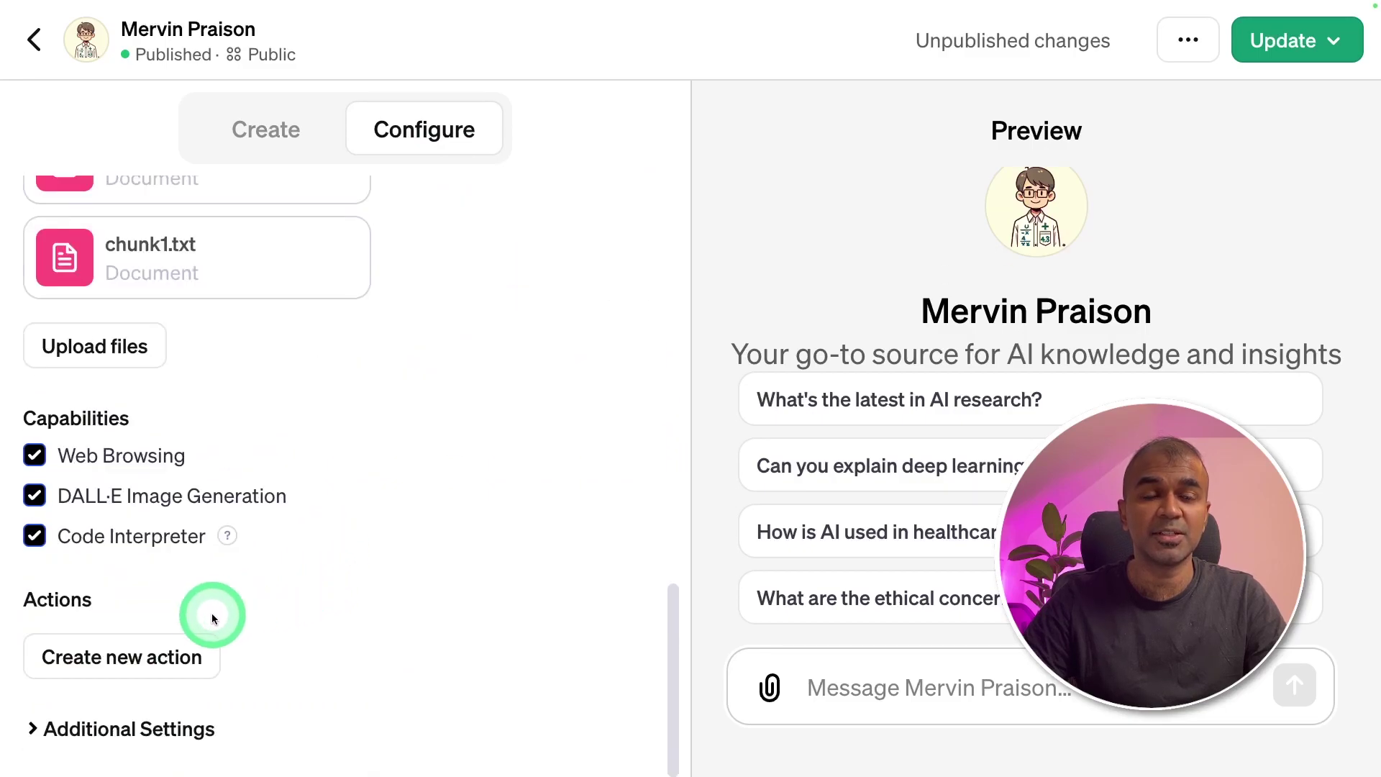
left_click(127, 670)
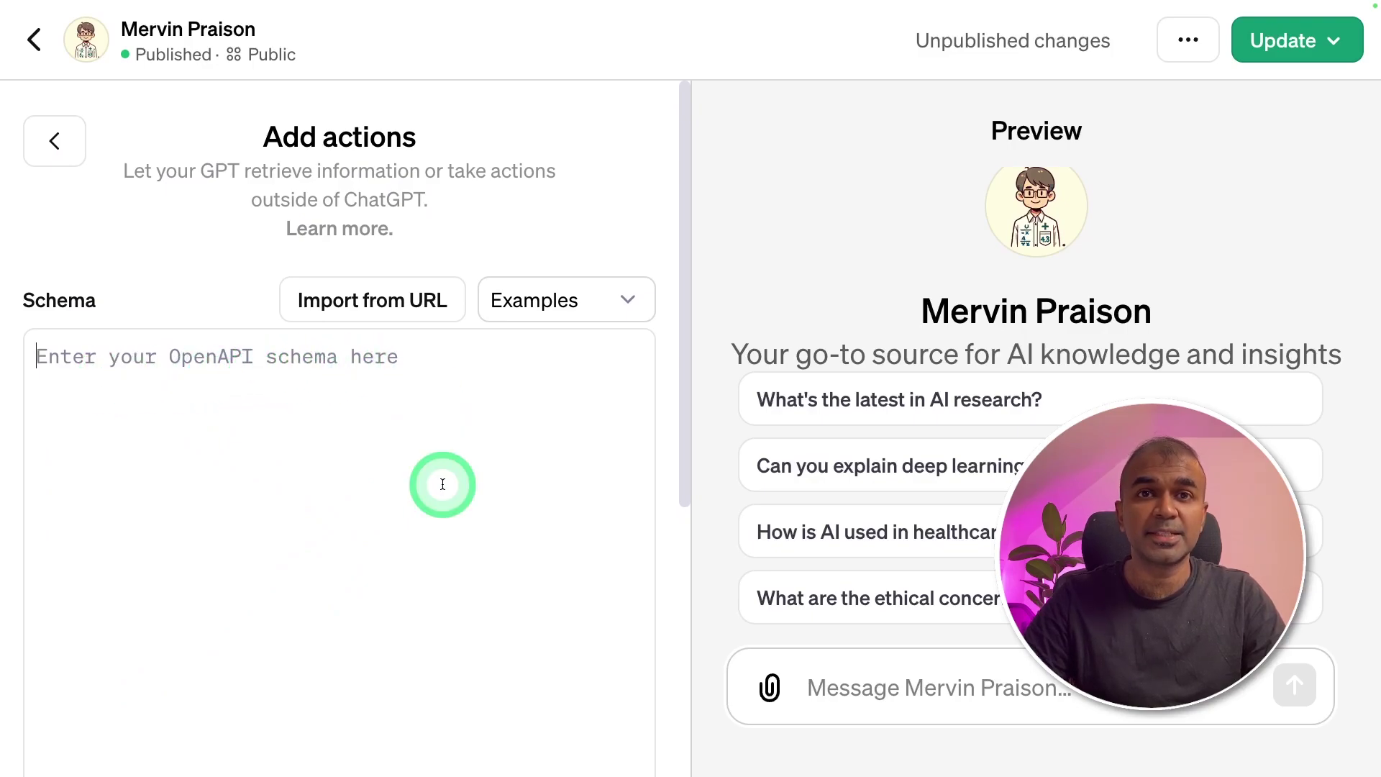
Step: Paste the Get Stock Data OpenAPI schema and confirm the GetLatestStockPrice GET /stock action appears
key("ctrl+v")
scroll(288, 533, "down", 5)
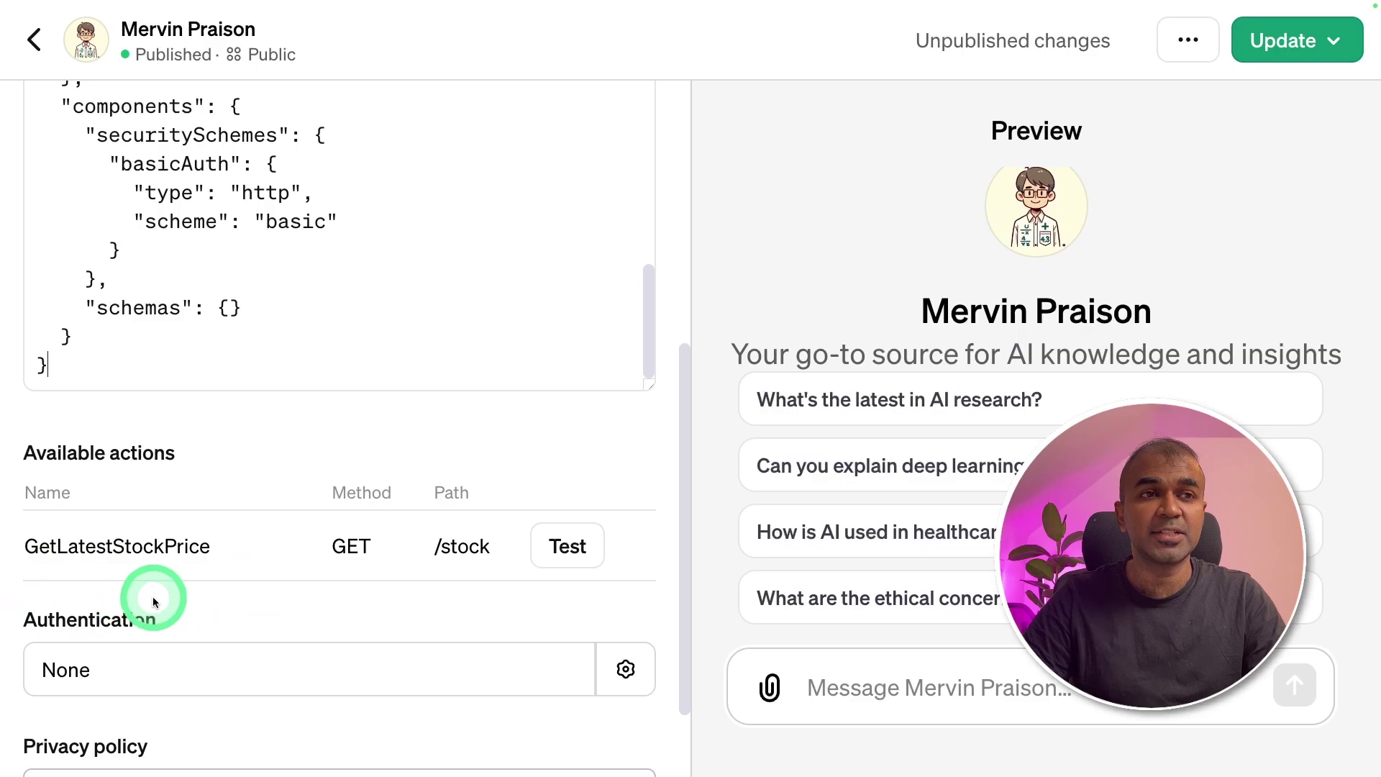
scroll(454, 614, "up", 15)
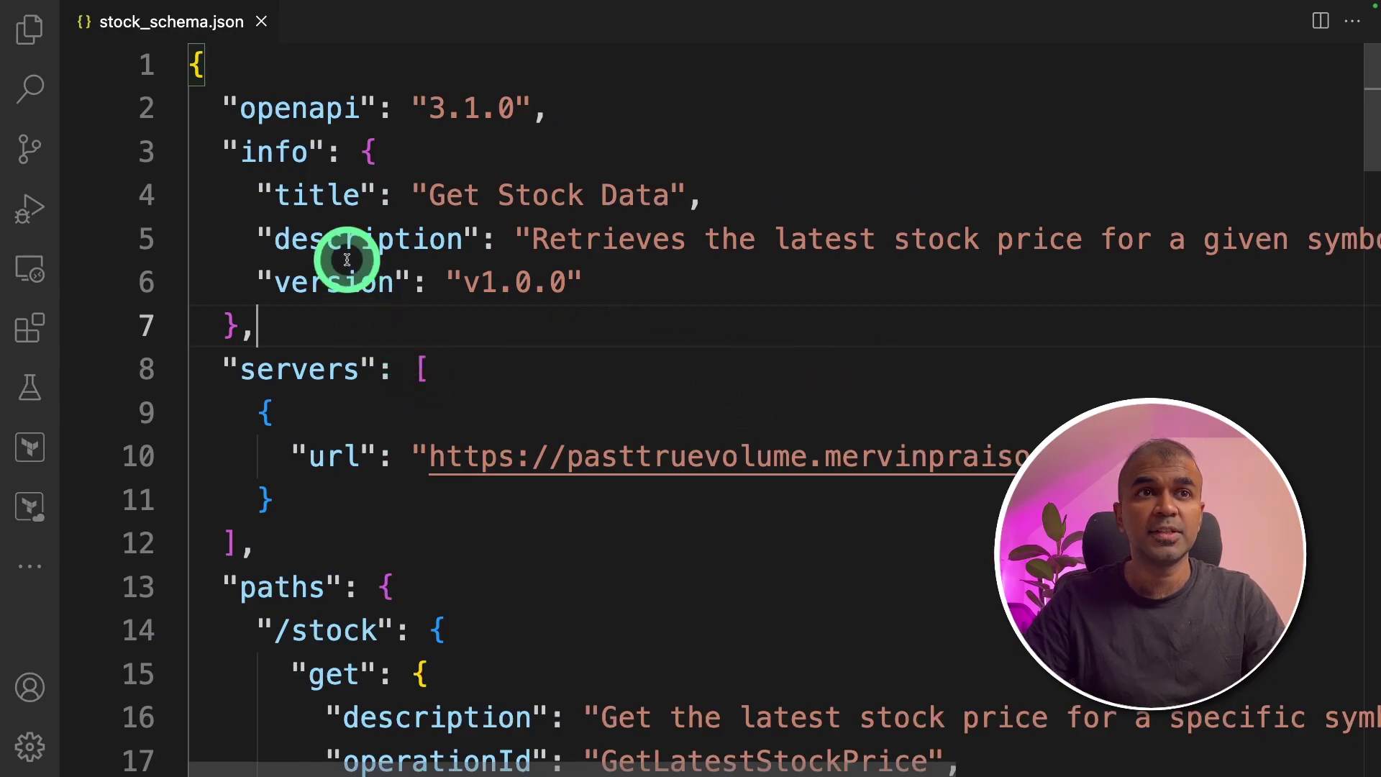
Step: In stock_schema.json, highlight the title, the description and the server URL
double_click(317, 195)
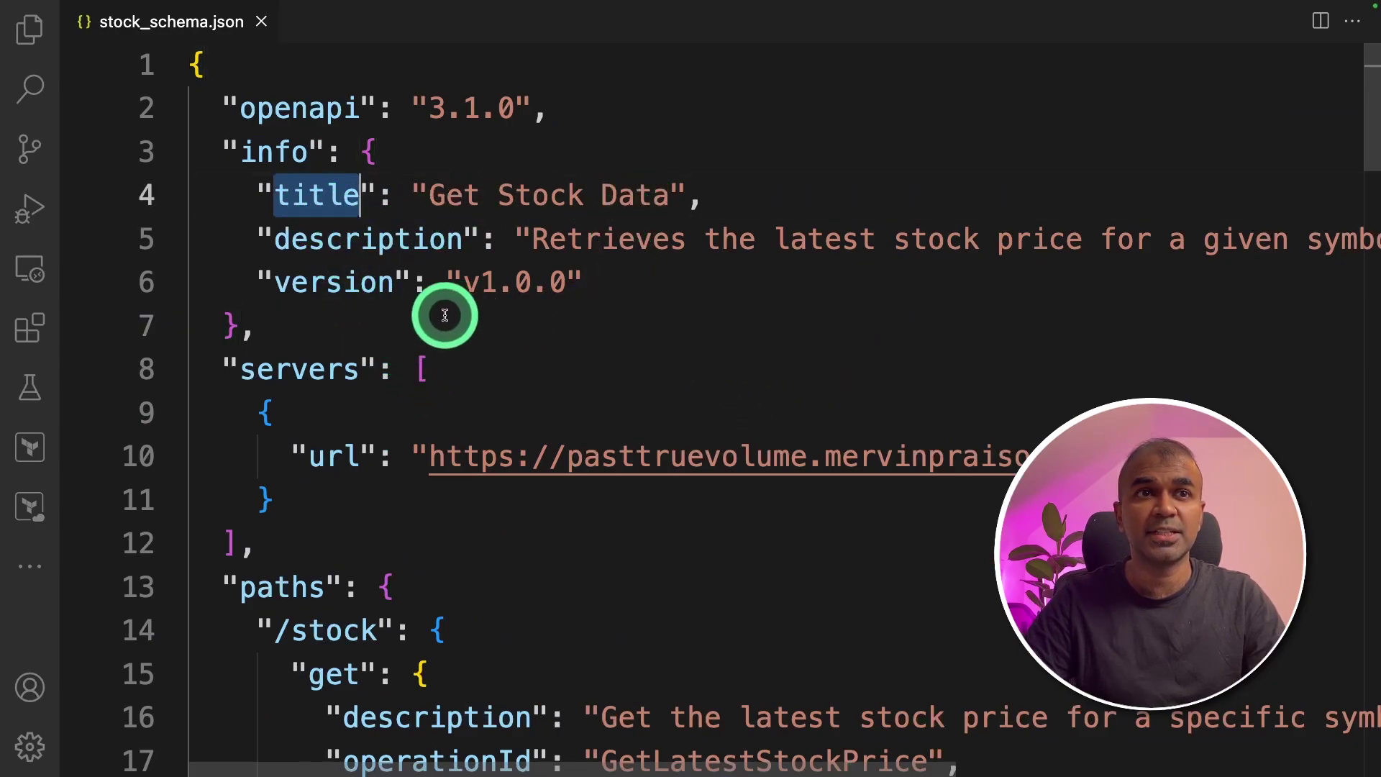
double_click(376, 241)
key("Home")
scroll(720, 300, "right", 1)
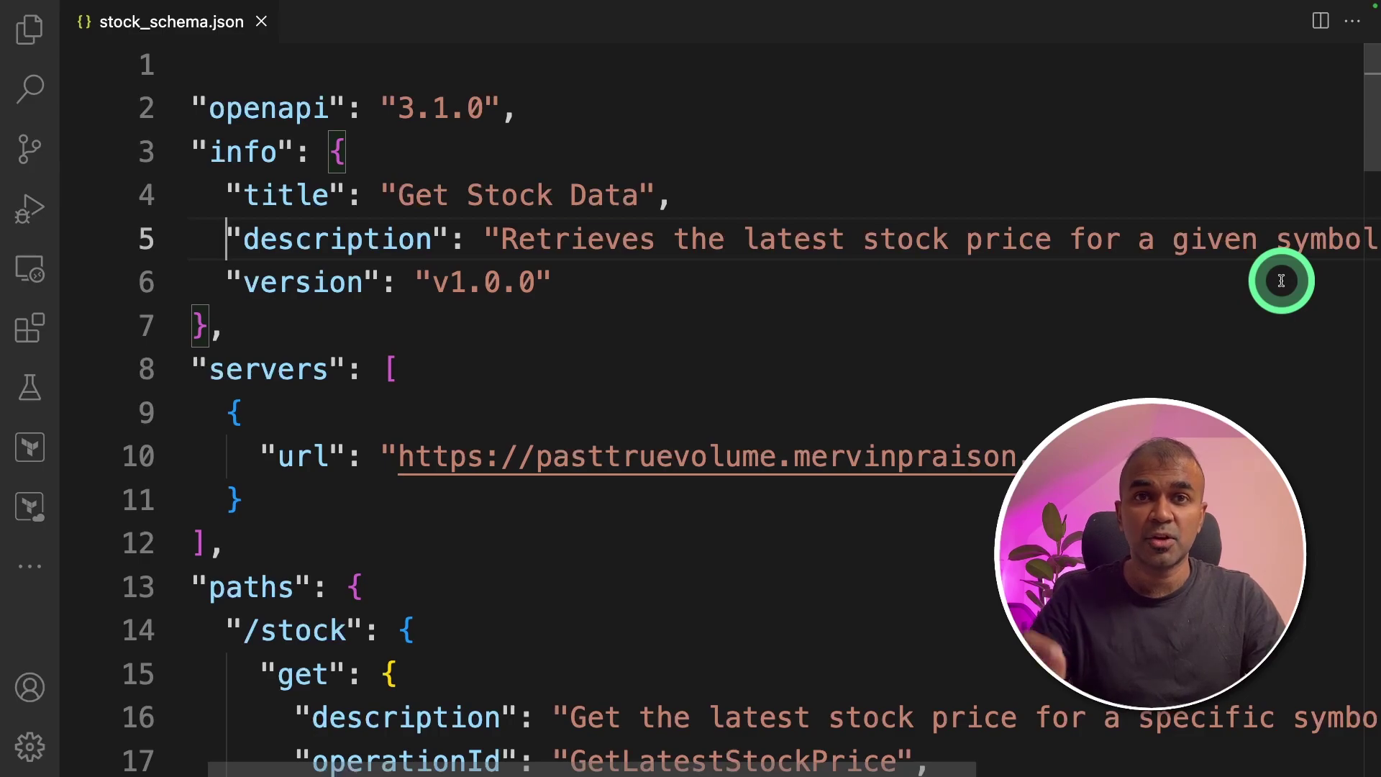
scroll(1282, 281, "down", 3)
left_click_drag(1154, 335, 395, 336)
Step: Highlight the /stock path and the GetLatestStockPrice operationId, matching the action name
scroll(395, 420, "down", 3)
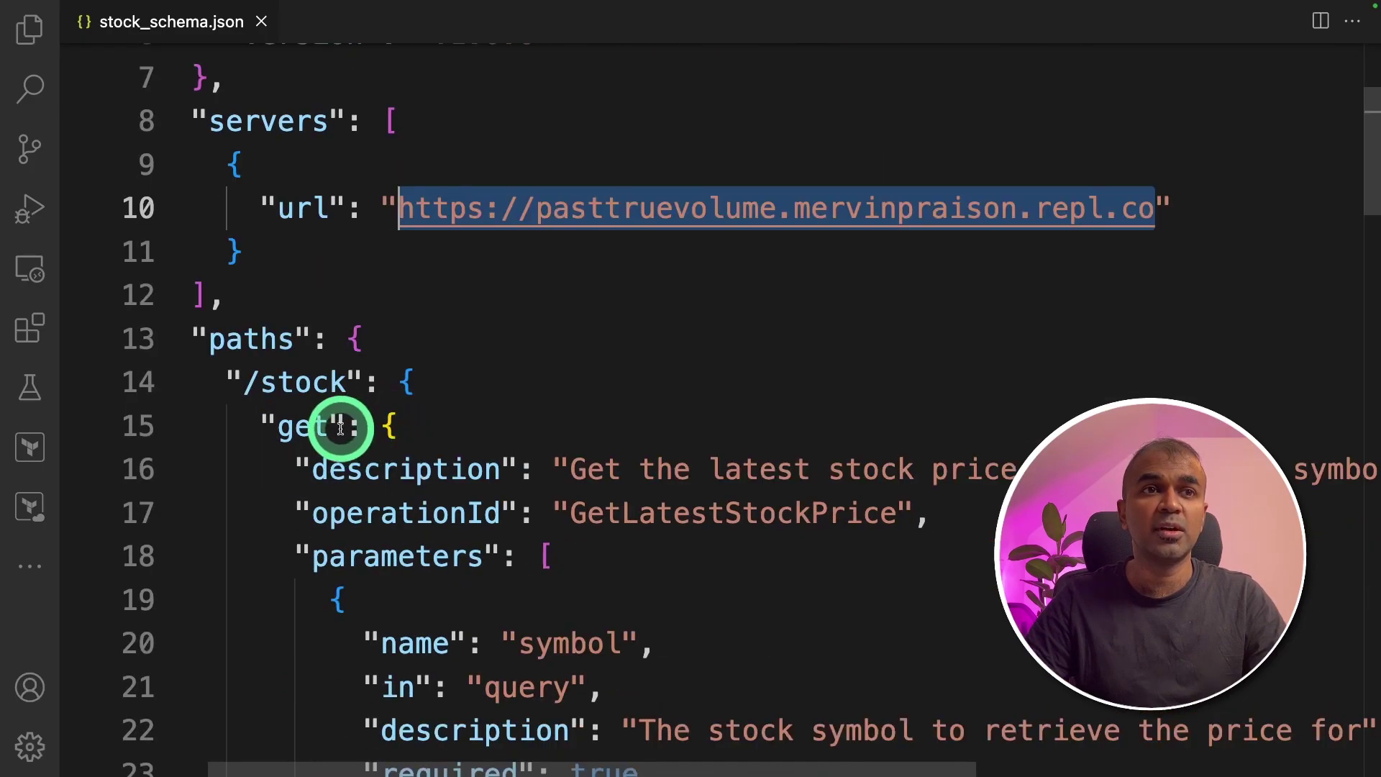
left_click_drag(352, 390, 231, 389)
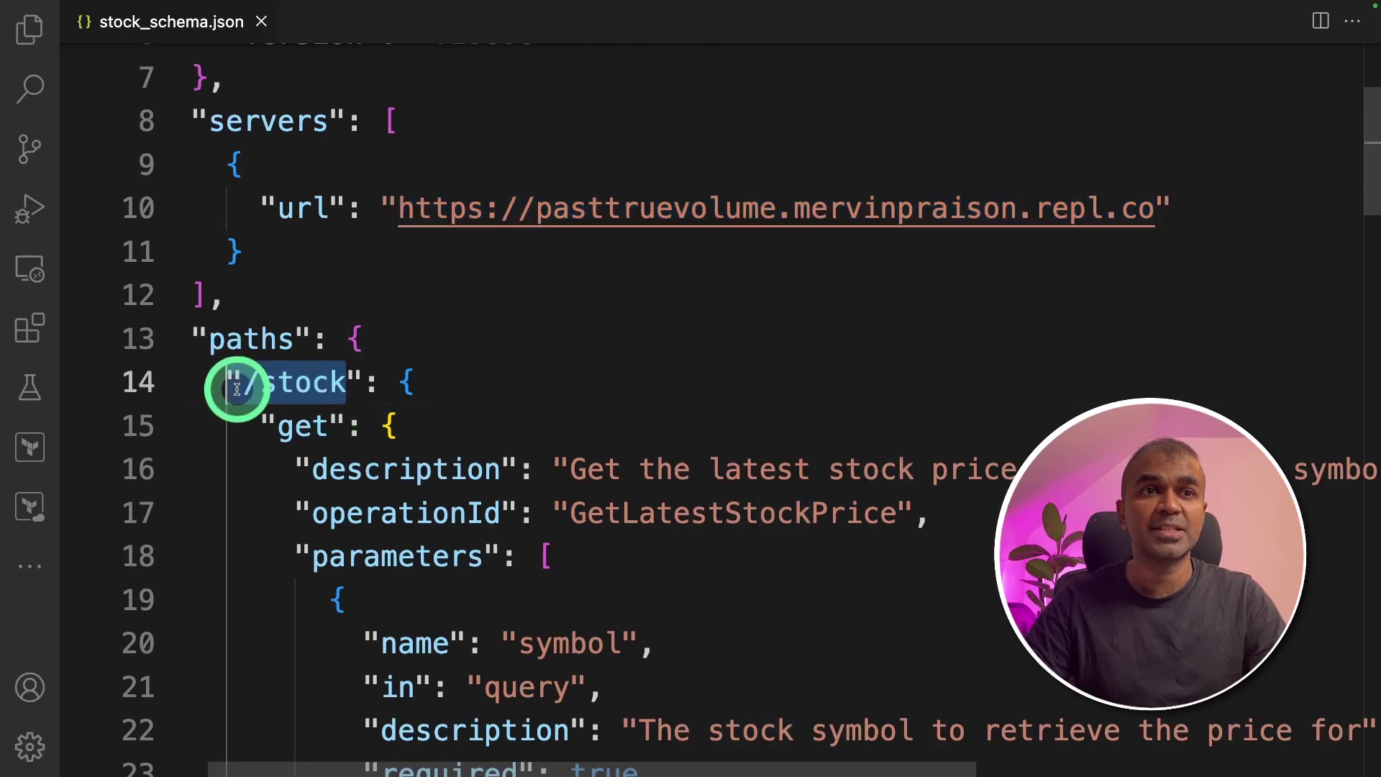
scroll(321, 475, "down", 6)
double_click(741, 273)
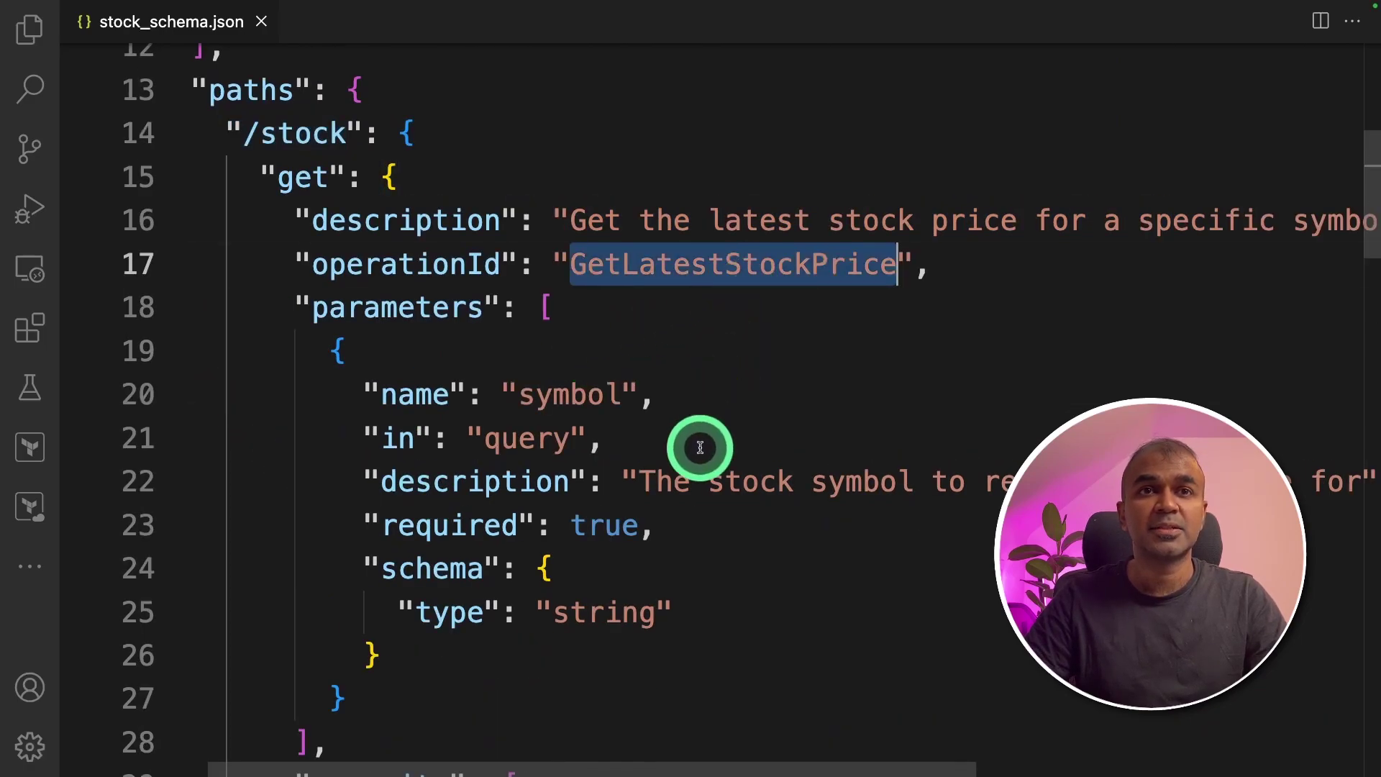
scroll(778, 593, "down", 1)
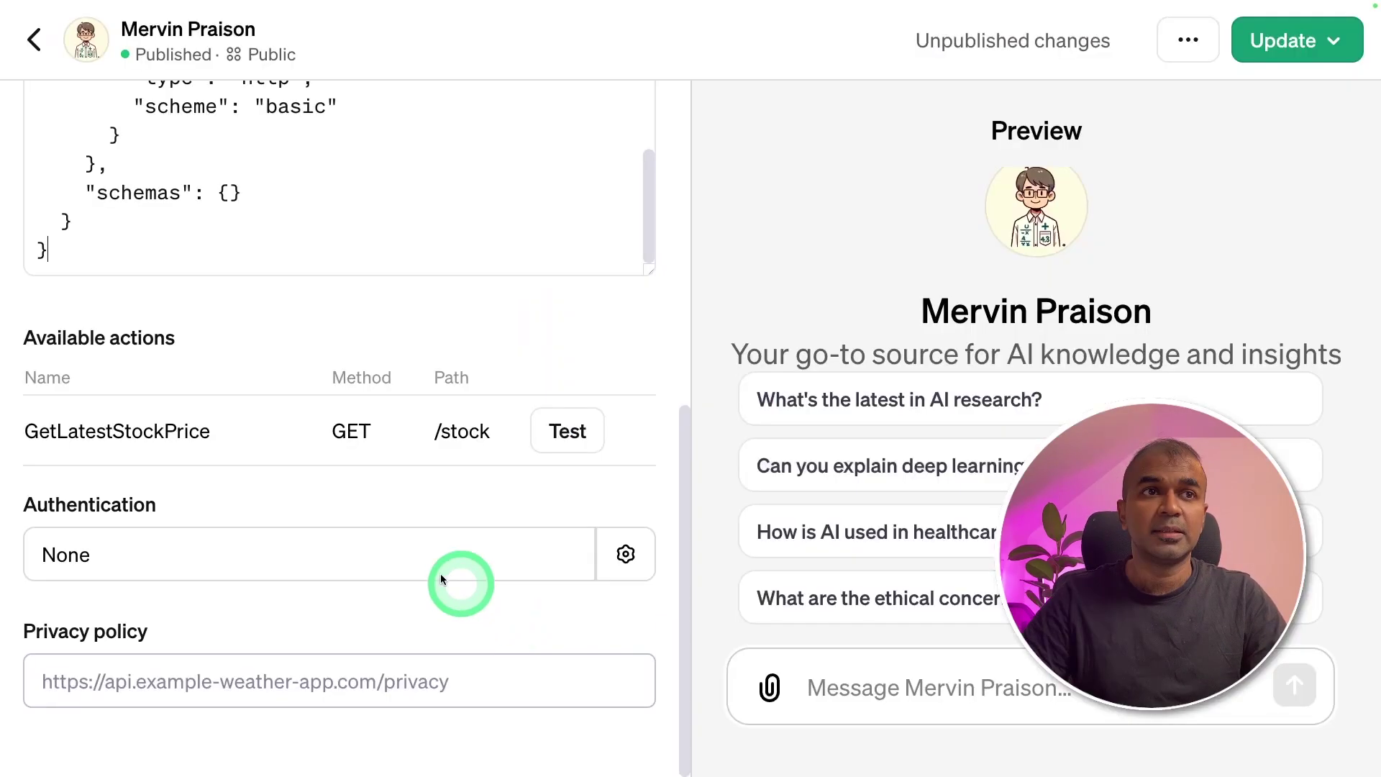
left_click_drag(216, 433, 69, 432)
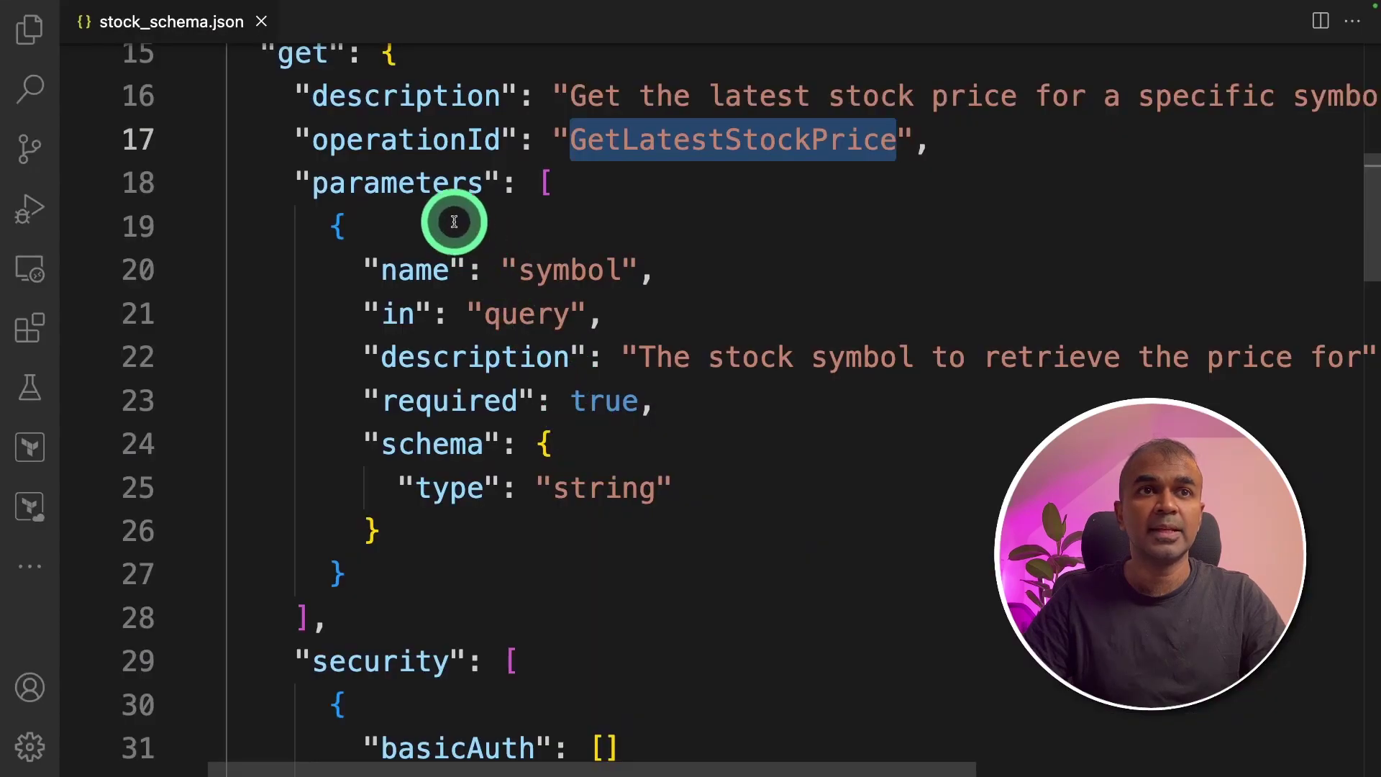
double_click(404, 184)
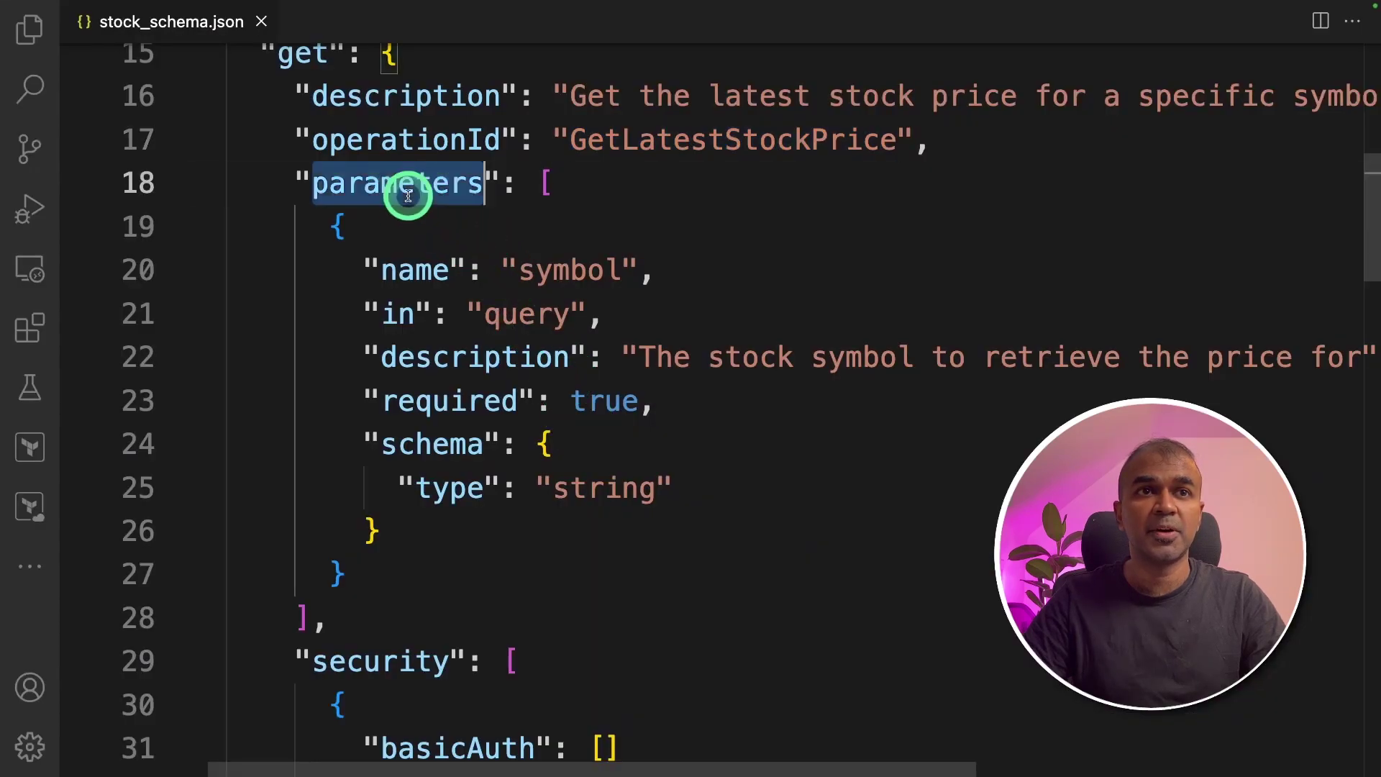
double_click(566, 277)
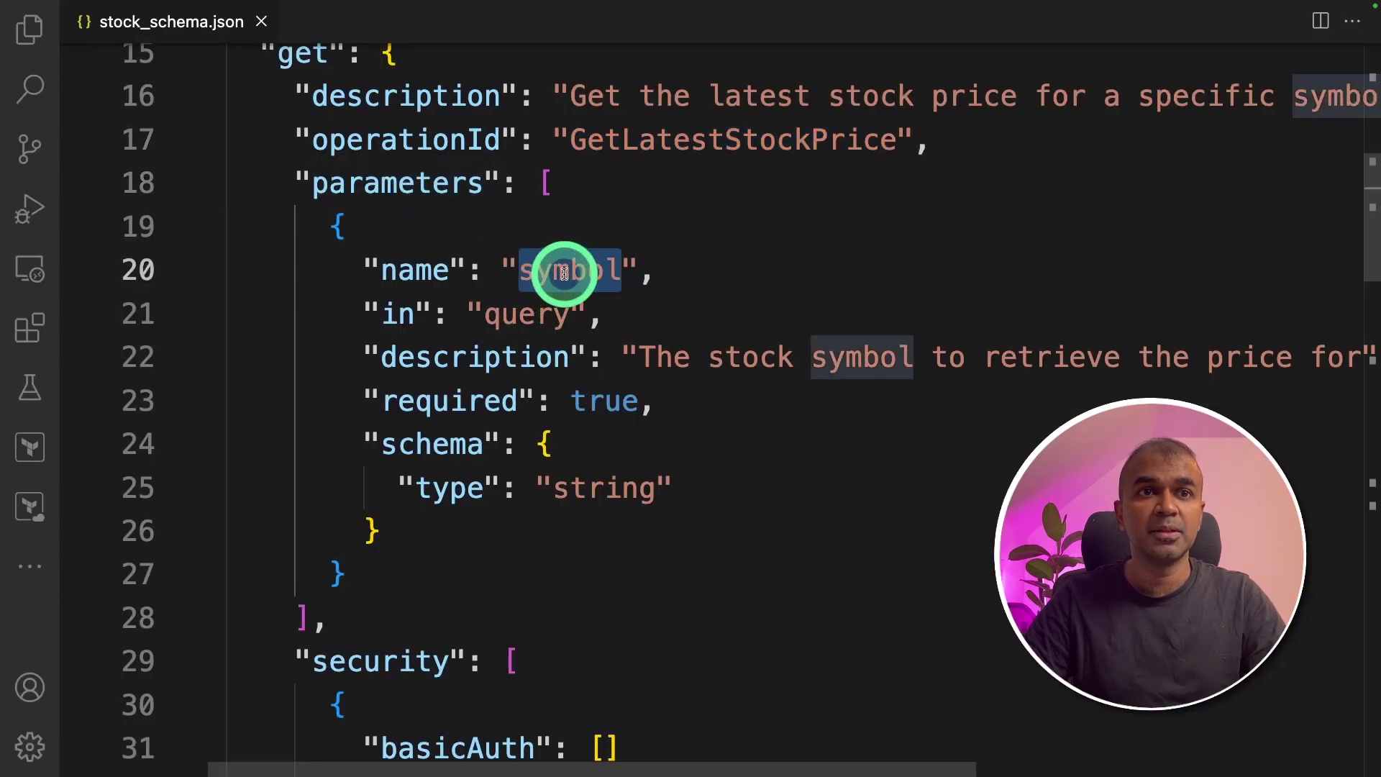
double_click(609, 484)
double_click(605, 403)
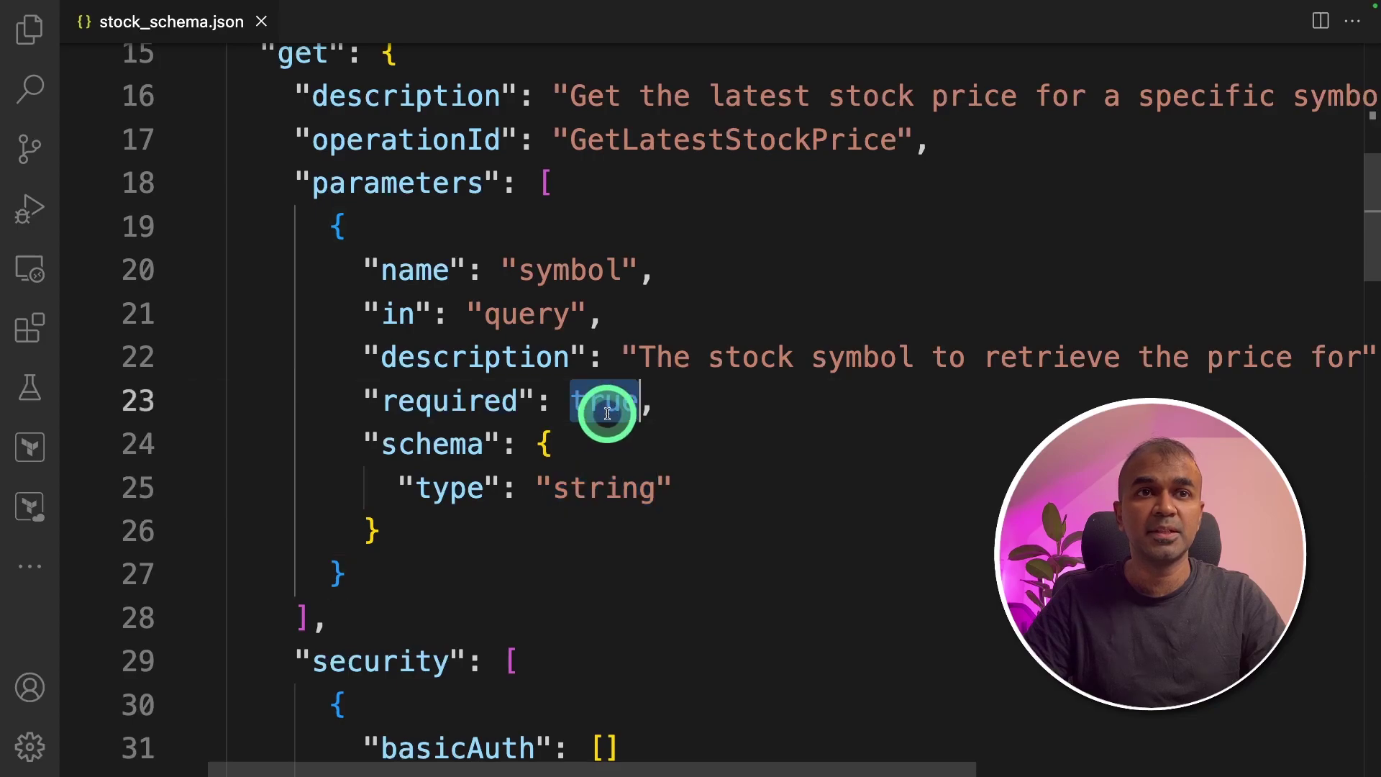
scroll(546, 518, "down", 2)
double_click(379, 422)
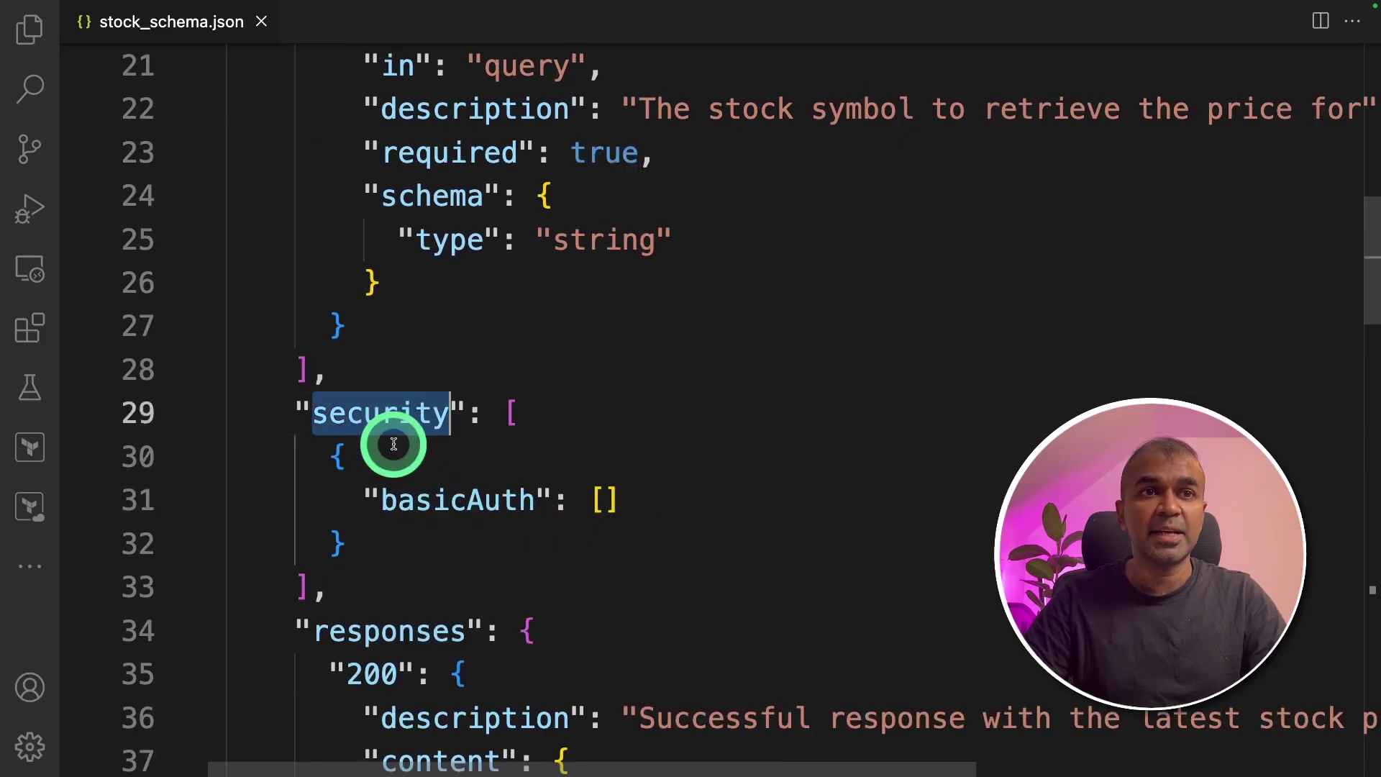
double_click(441, 513)
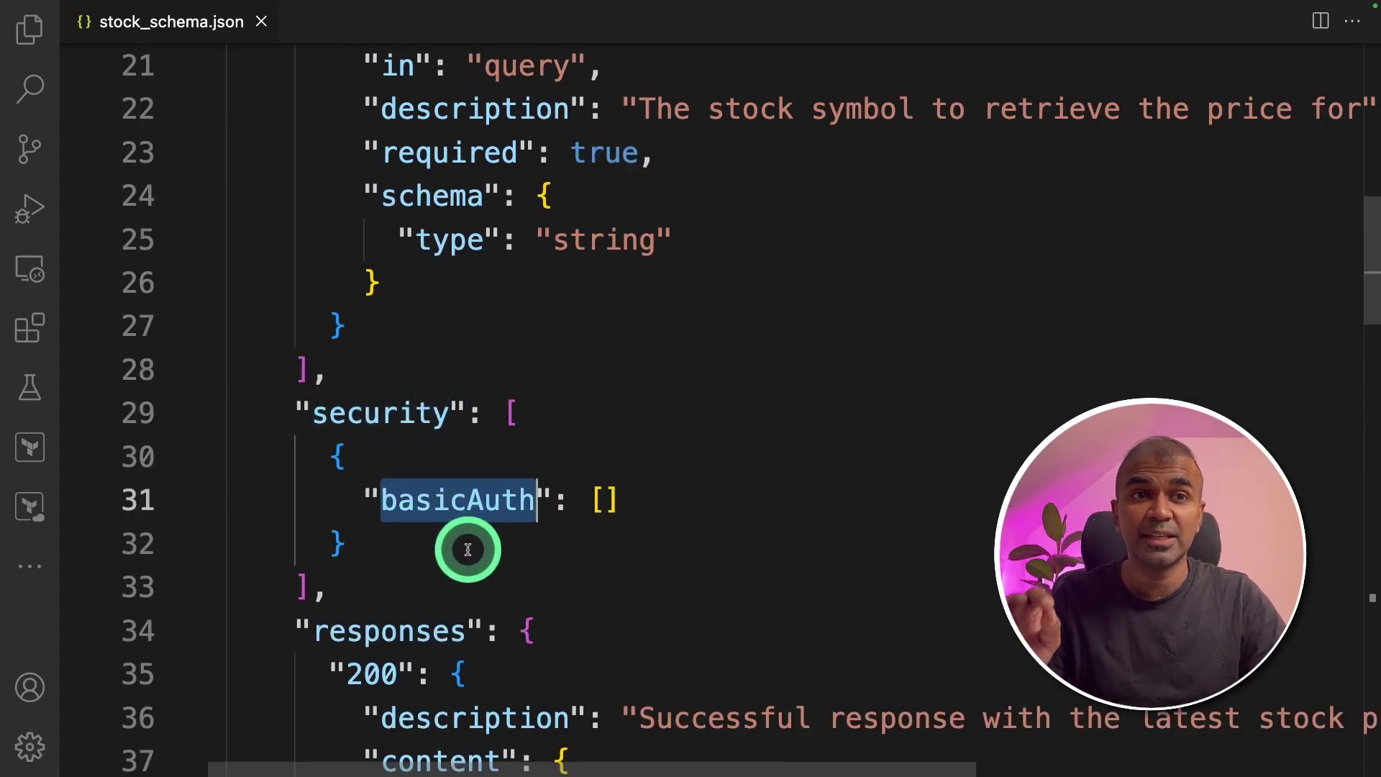
scroll(468, 549, "down", 1)
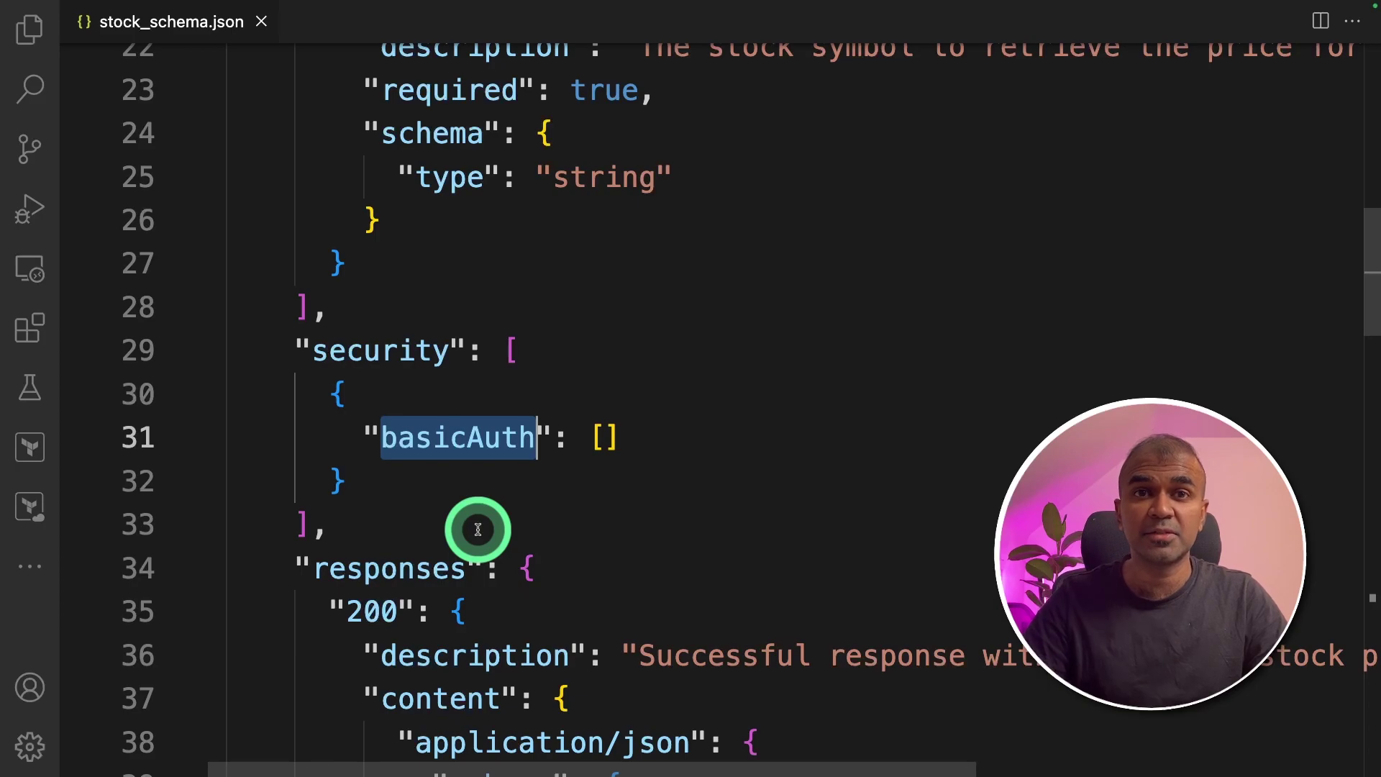
scroll(446, 501, "down", 1)
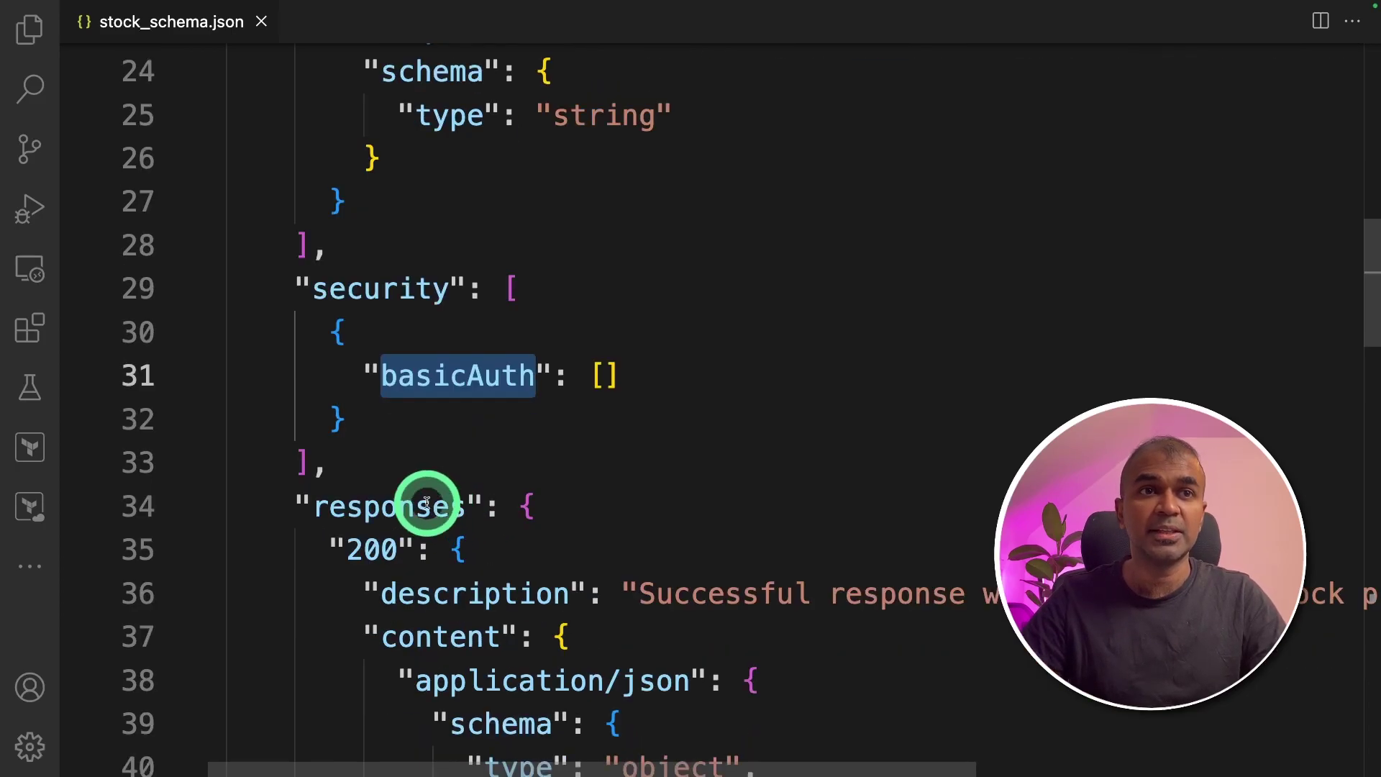
left_click(379, 458)
double_click(430, 392)
scroll(456, 431, "down", 4)
double_click(389, 257)
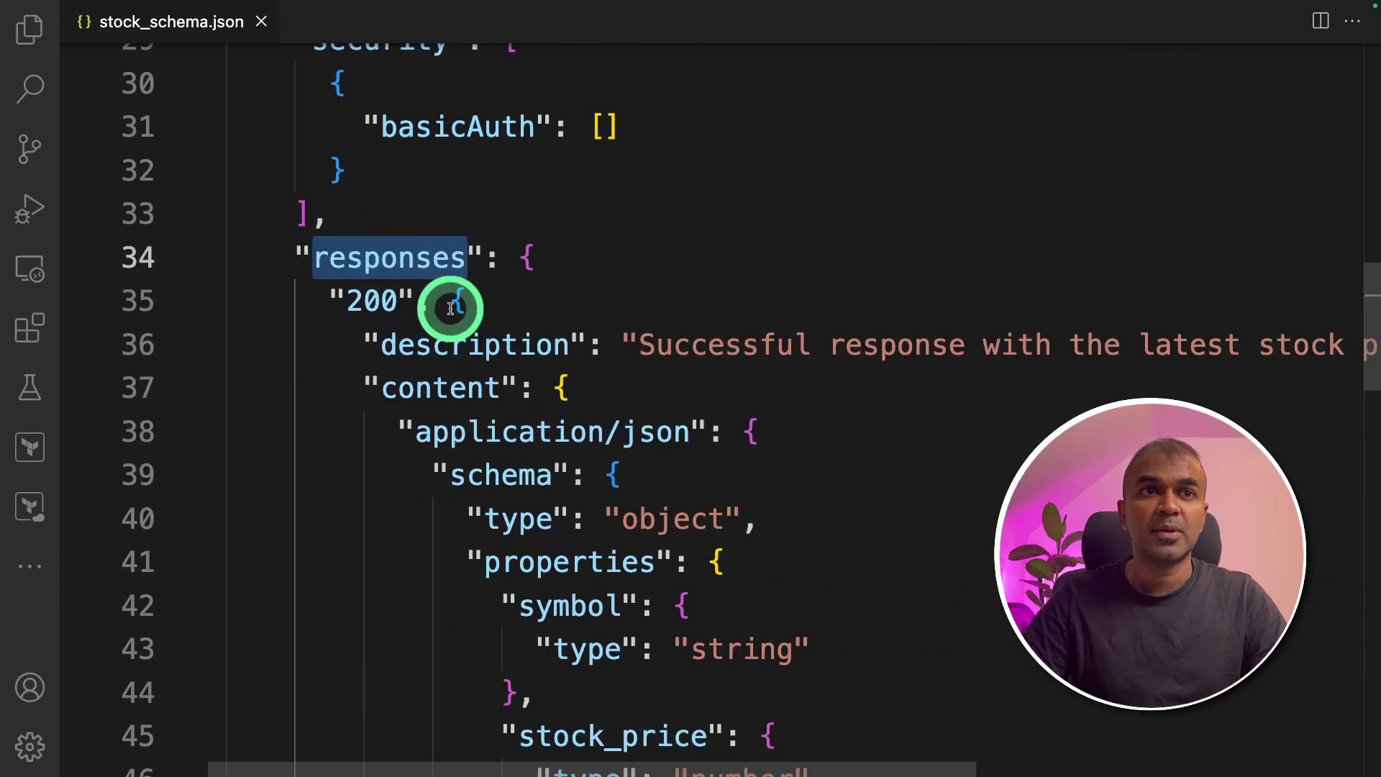
scroll(504, 374, "down", 2)
double_click(371, 193)
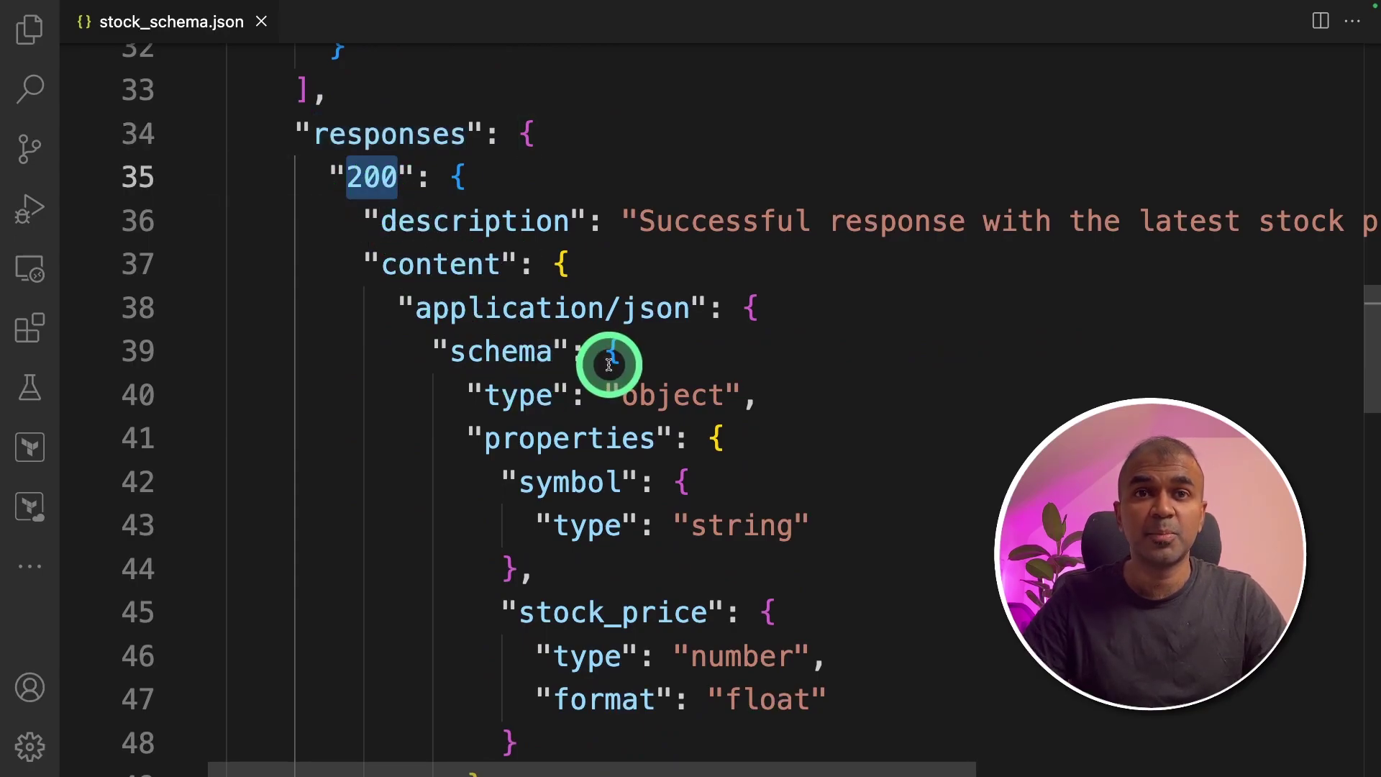
scroll(616, 378, "down", 10)
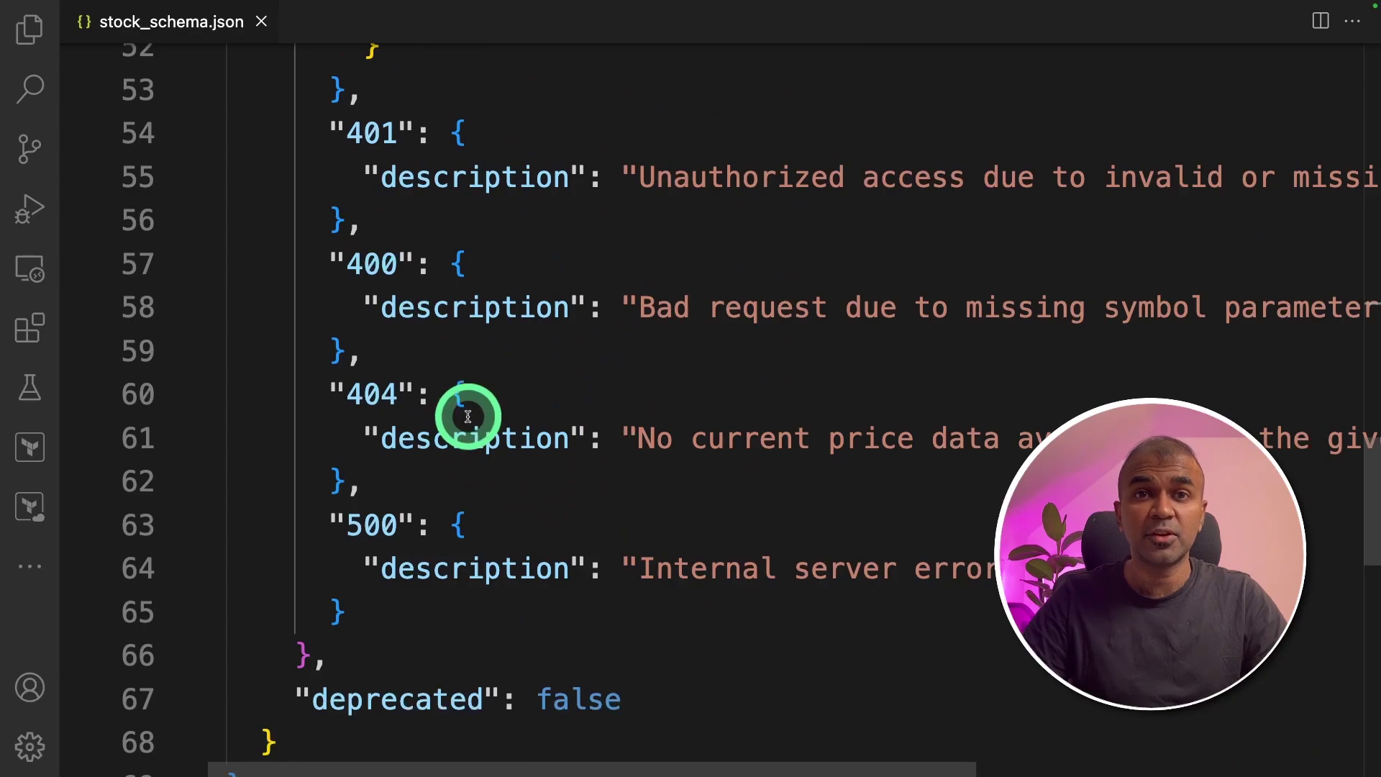
scroll(461, 469, "down", 3)
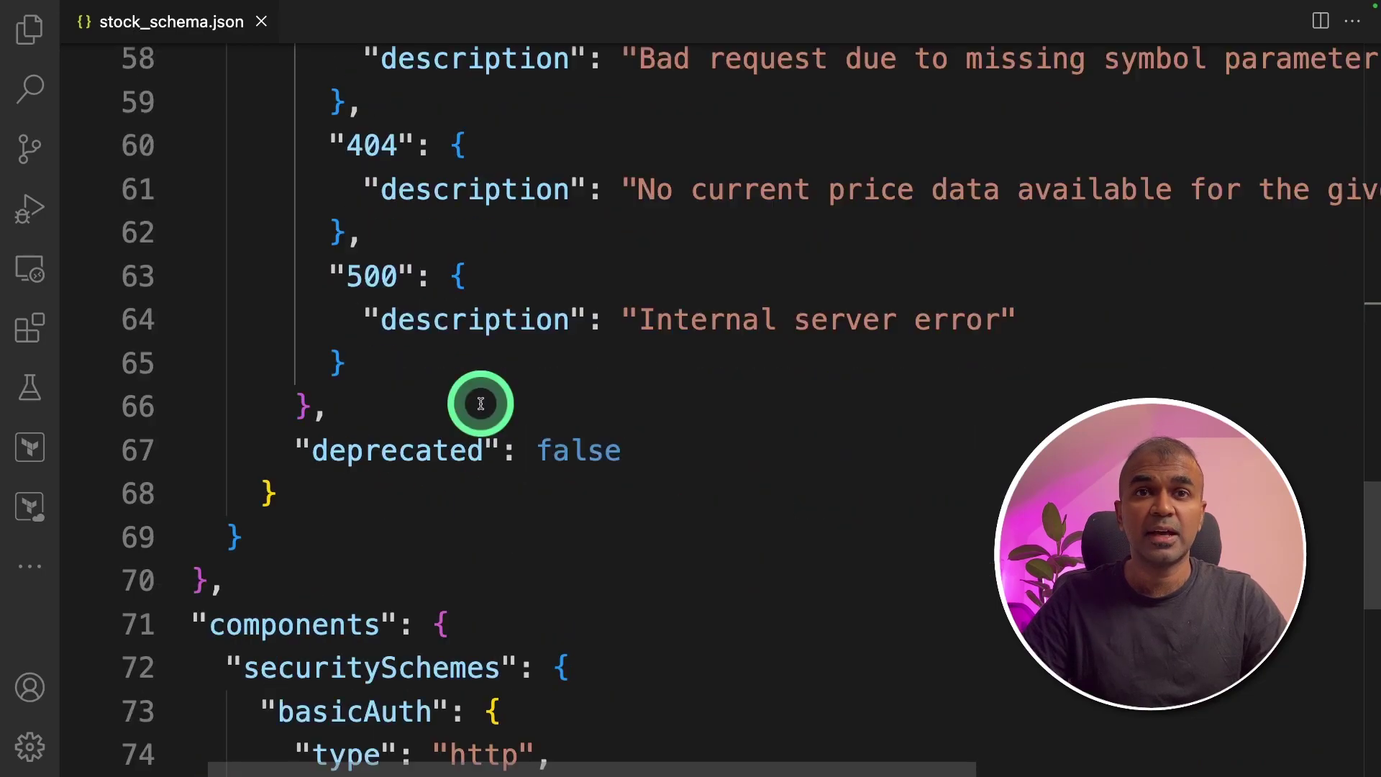
double_click(388, 276)
scroll(432, 374, "down", 3)
double_click(309, 356)
double_click(305, 316)
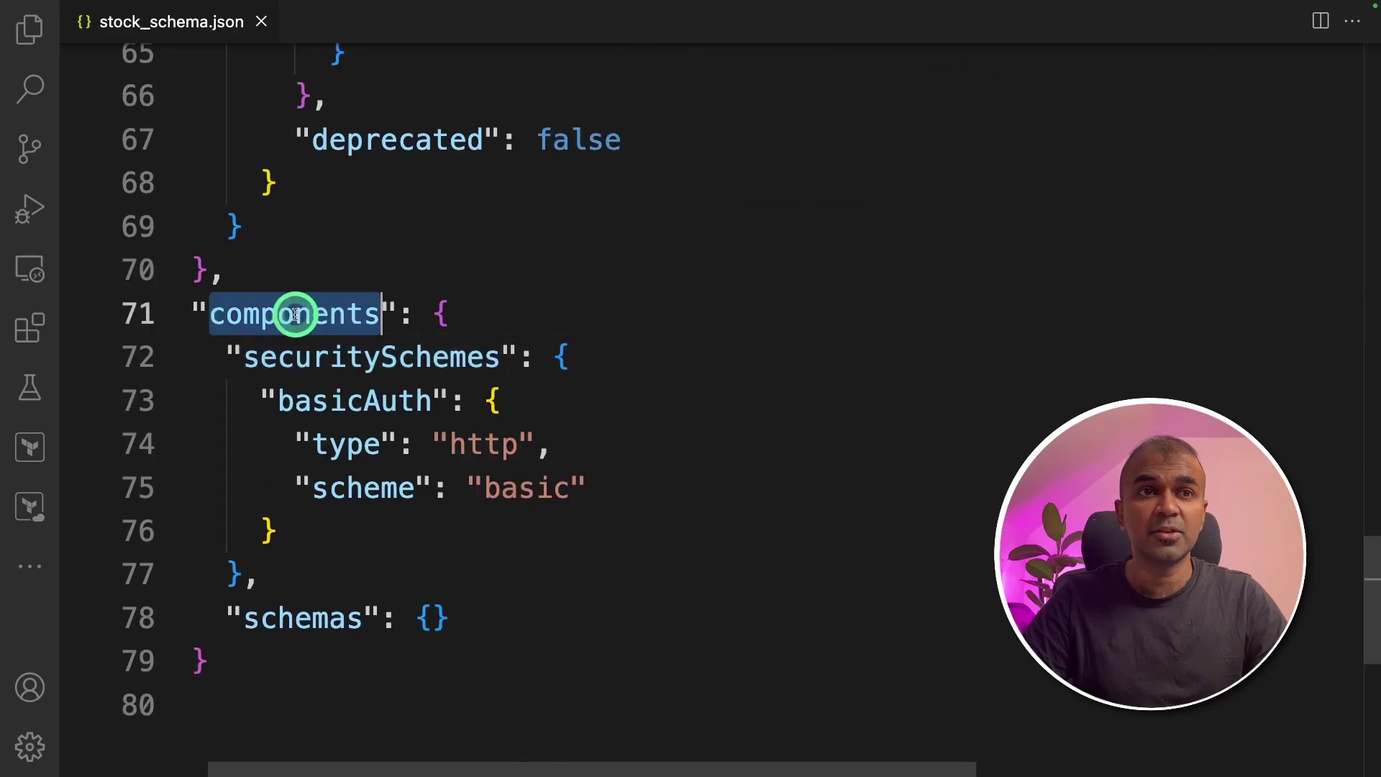
double_click(332, 356)
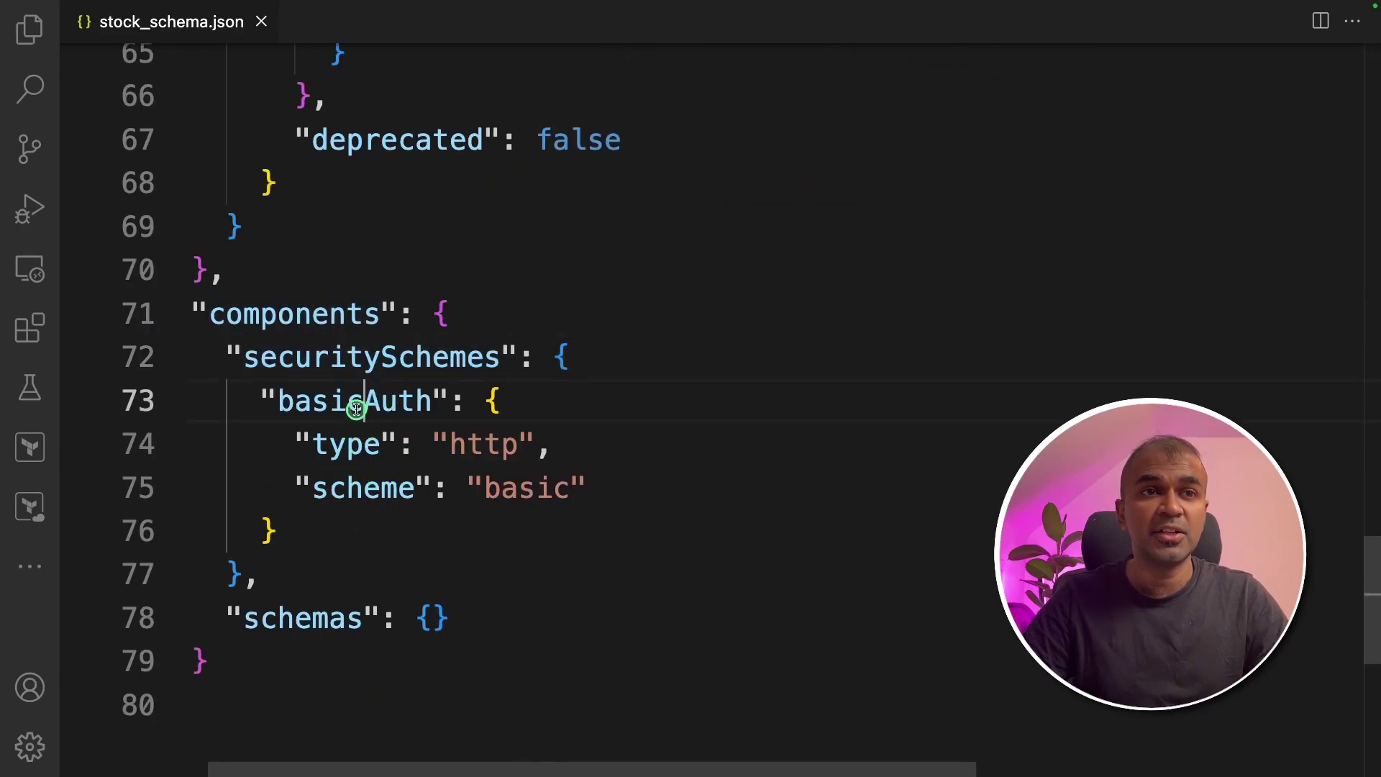
double_click(354, 400)
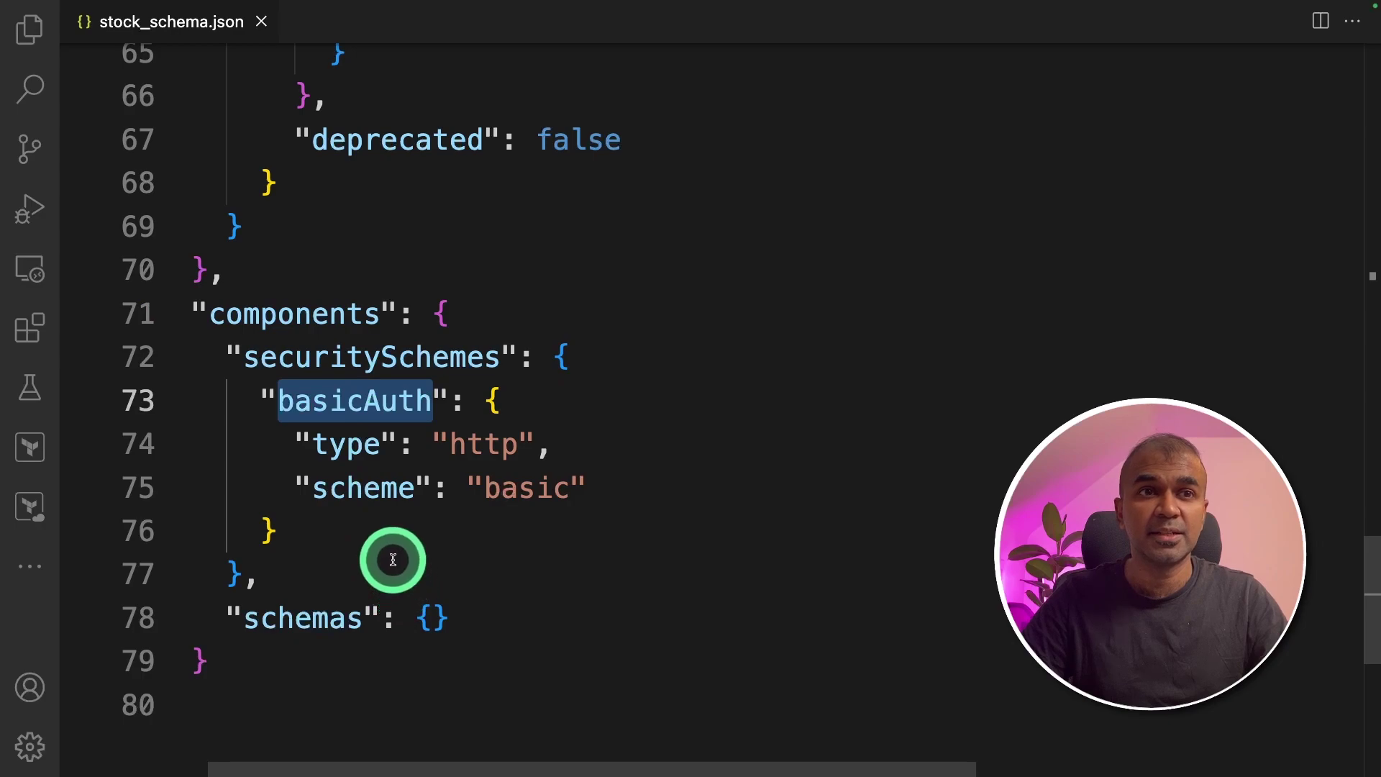
left_click(342, 447)
left_click(496, 450)
double_click(495, 453)
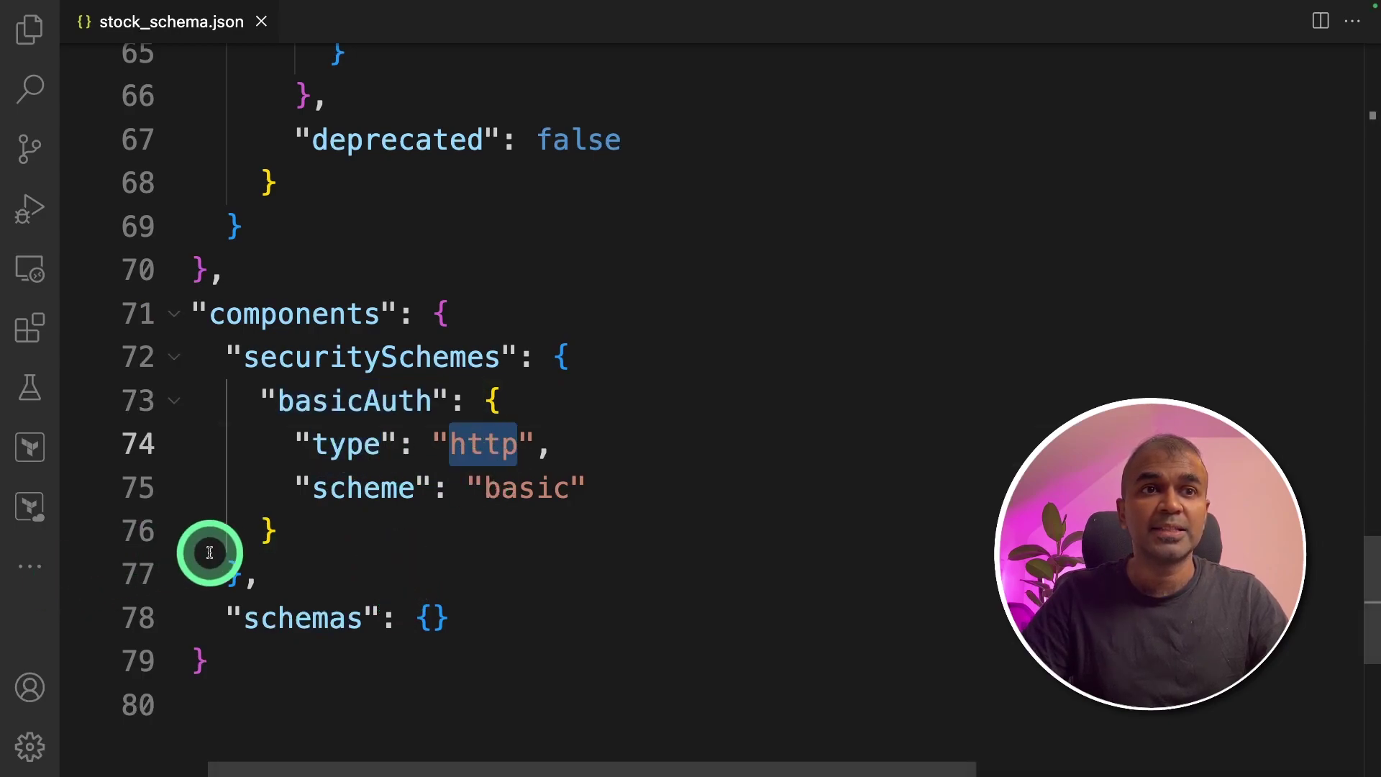
left_click(487, 490)
double_click(496, 491)
left_click(330, 549)
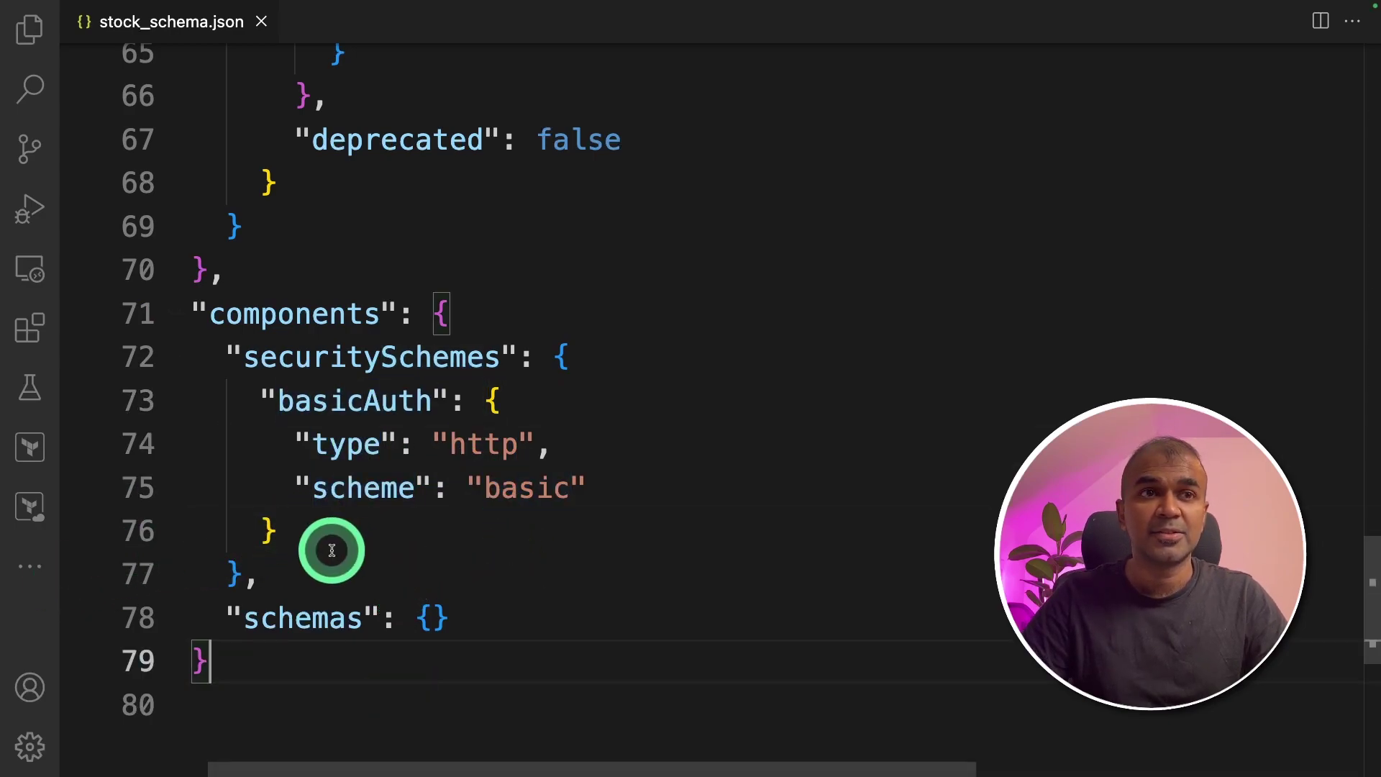
left_click_drag(305, 558, 220, 356)
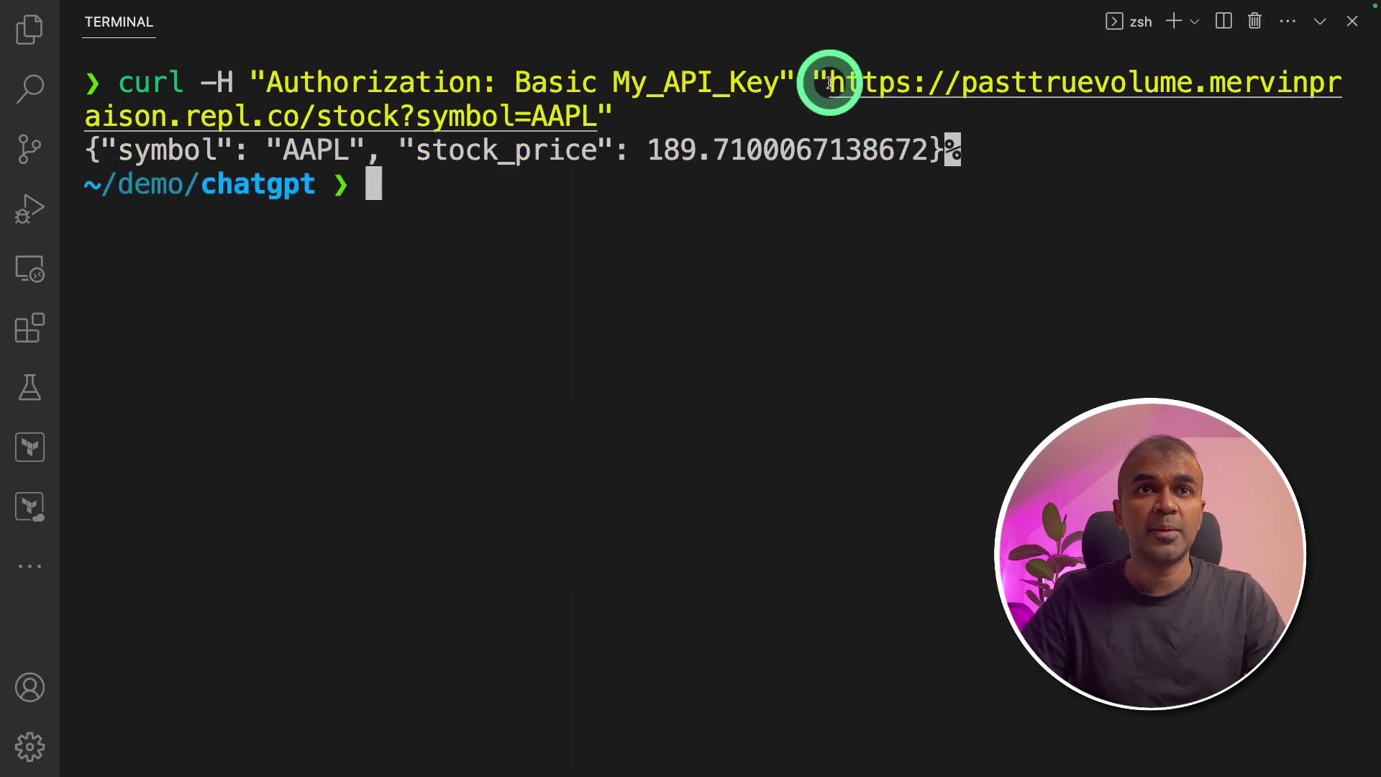
Step: Walk through the working AAPL curl request's Basic Authorization header and its returned stock_price
left_click_drag(829, 83, 623, 116)
left_click(555, 197)
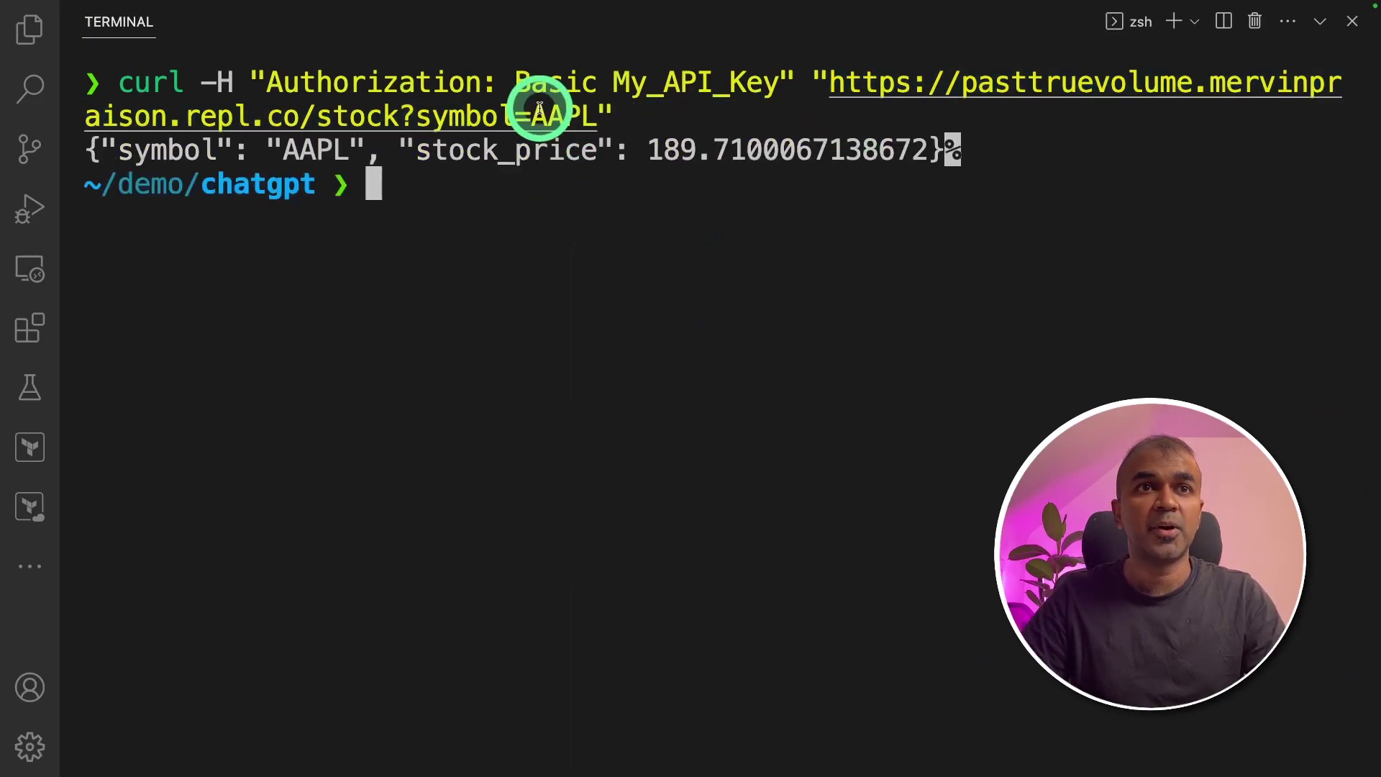
key("super+equal")
left_click_drag(1031, 149, 945, 144)
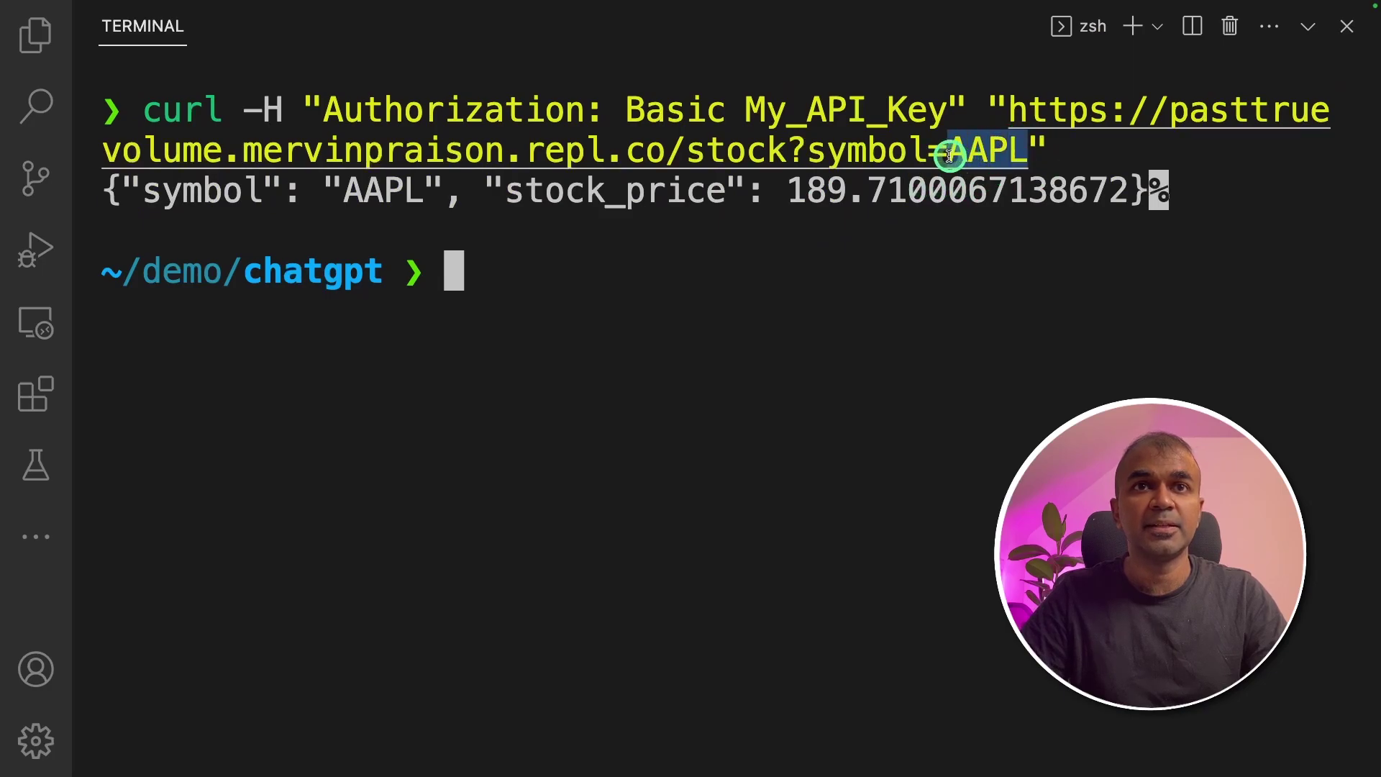
double_click(402, 110)
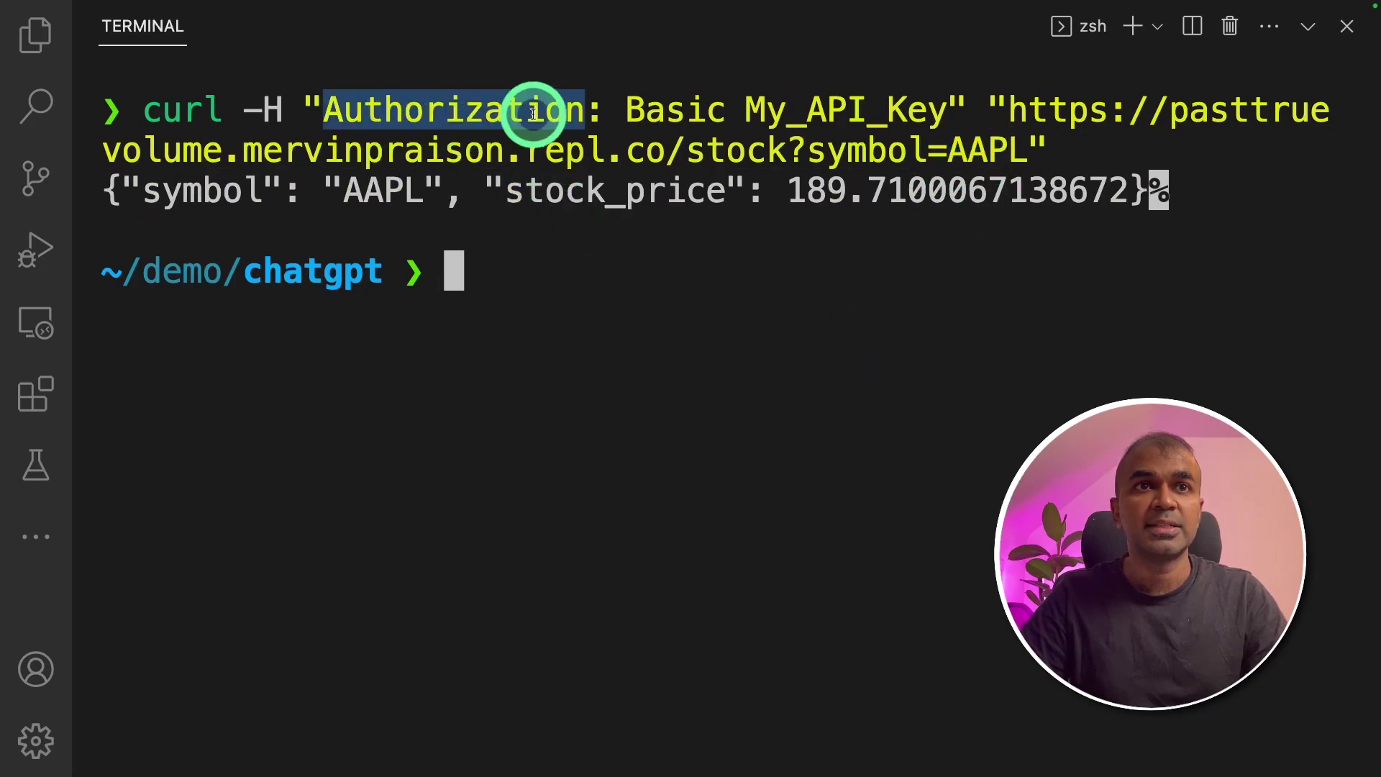
double_click(669, 111)
double_click(775, 115)
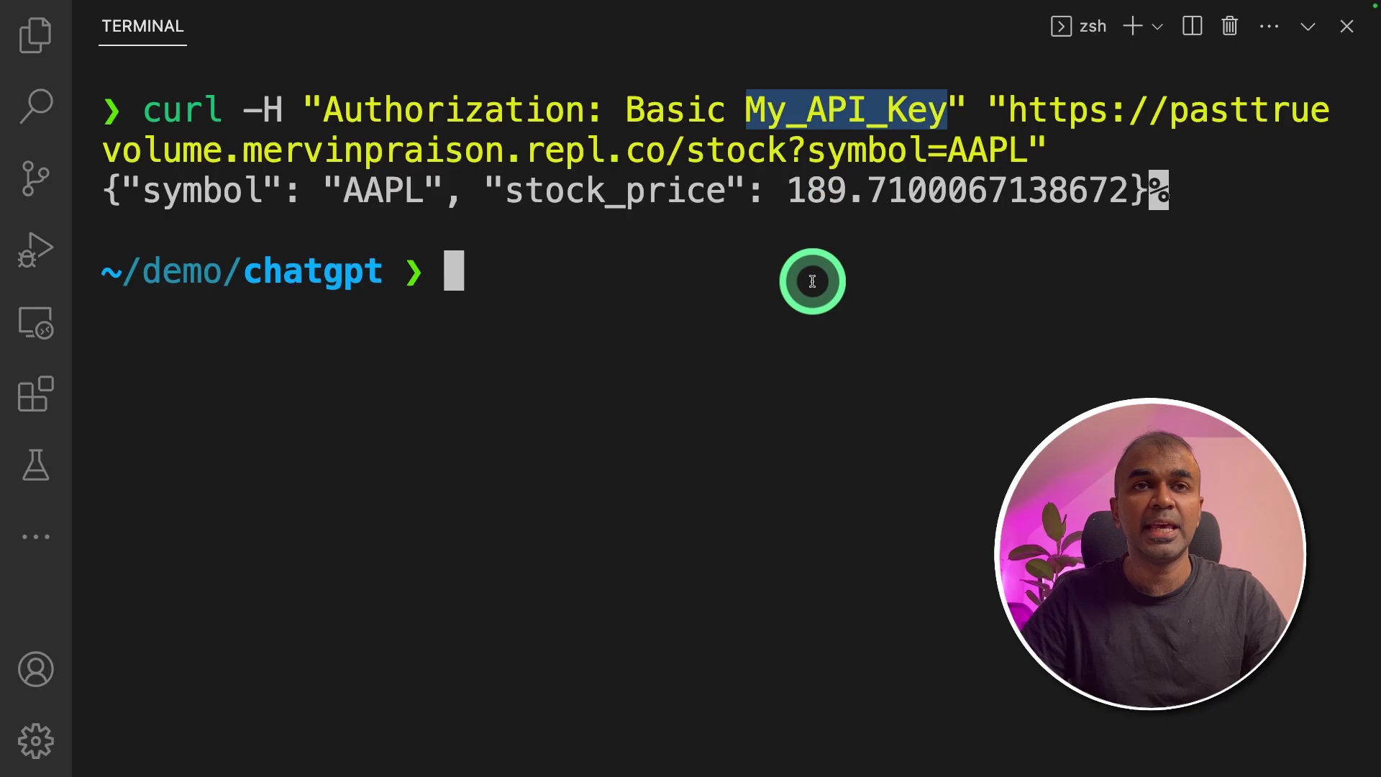
double_click(601, 192)
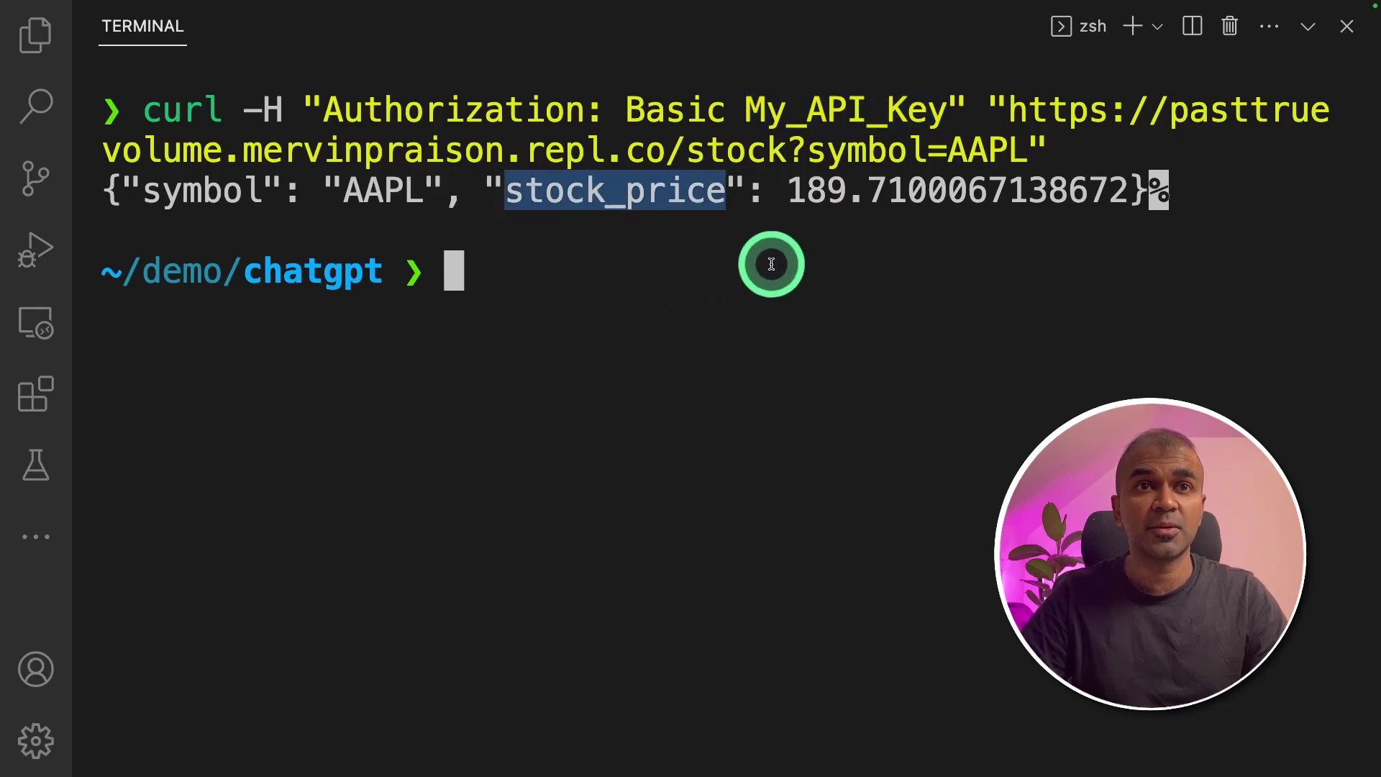
left_click_drag(788, 192, 894, 194)
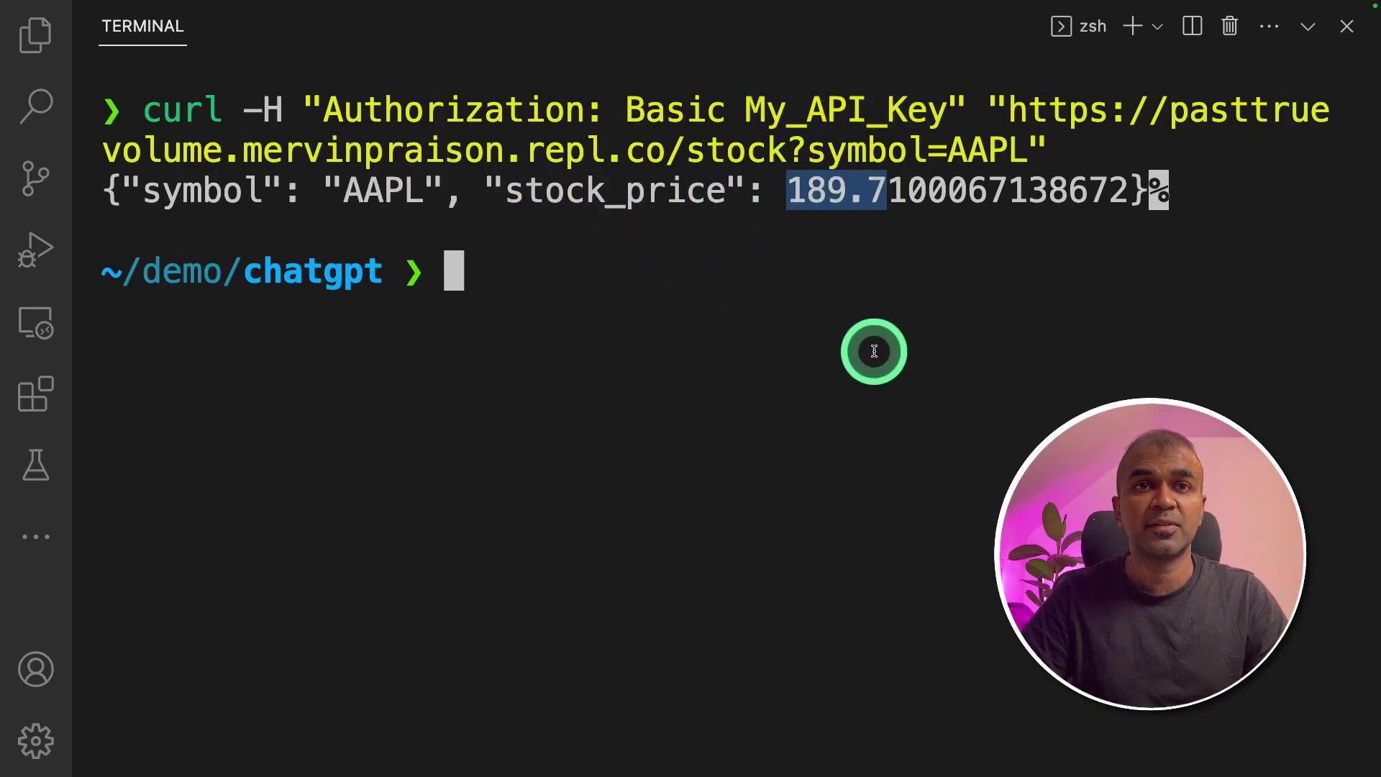
left_click(824, 372)
Step: Run the AAPL curl request without the Authorization header to get an Invalid API key error
type("curl \\\"https://pasttruevolume.mervinpraison.repl.co/stock?symbol=AAPL\\\"")
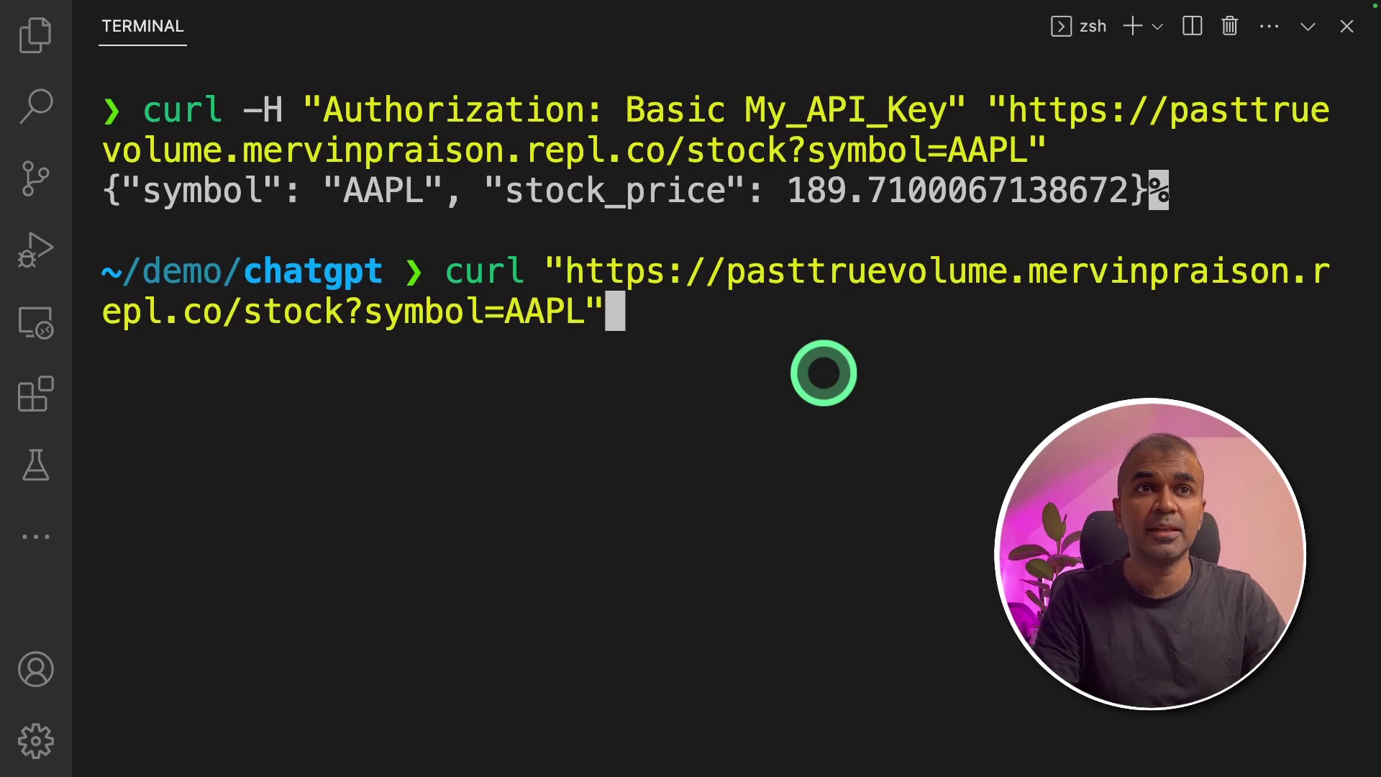
key("Return")
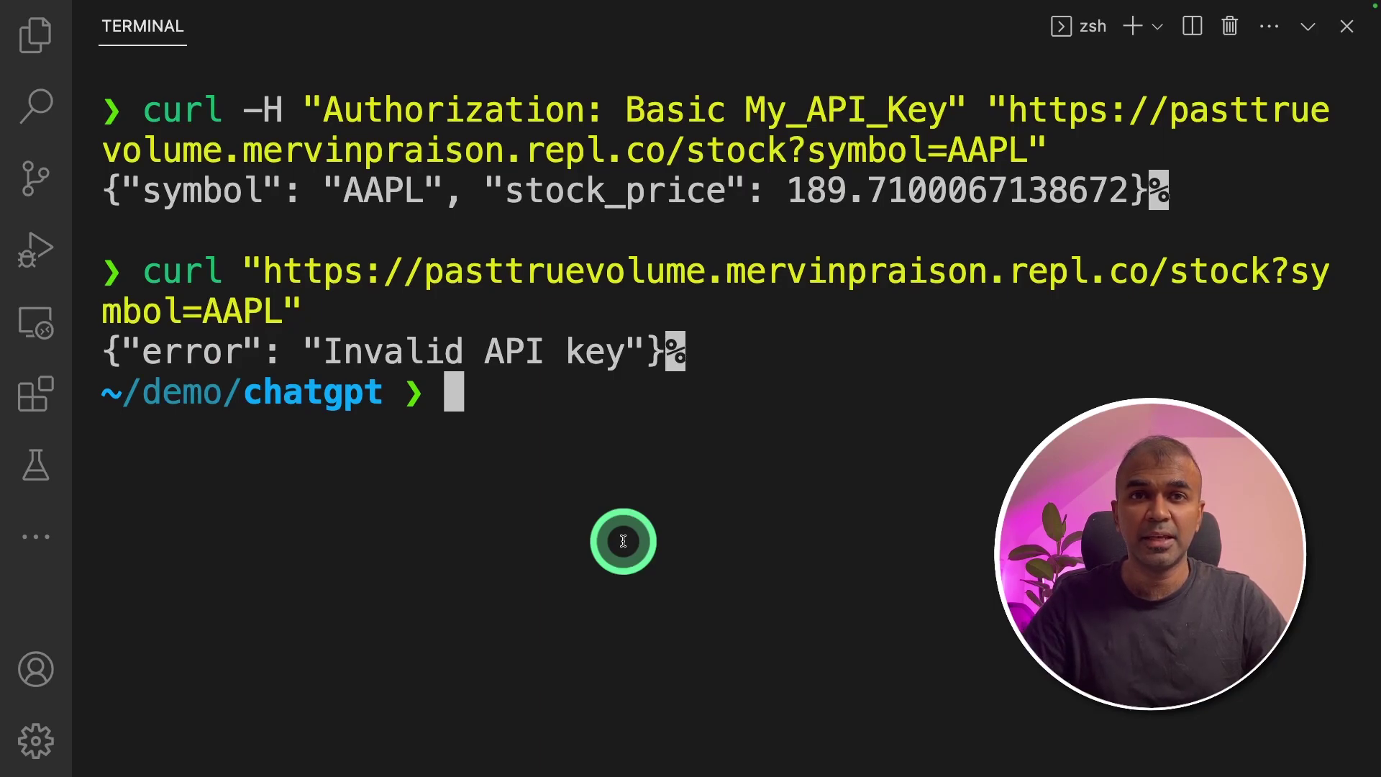
double_click(830, 110)
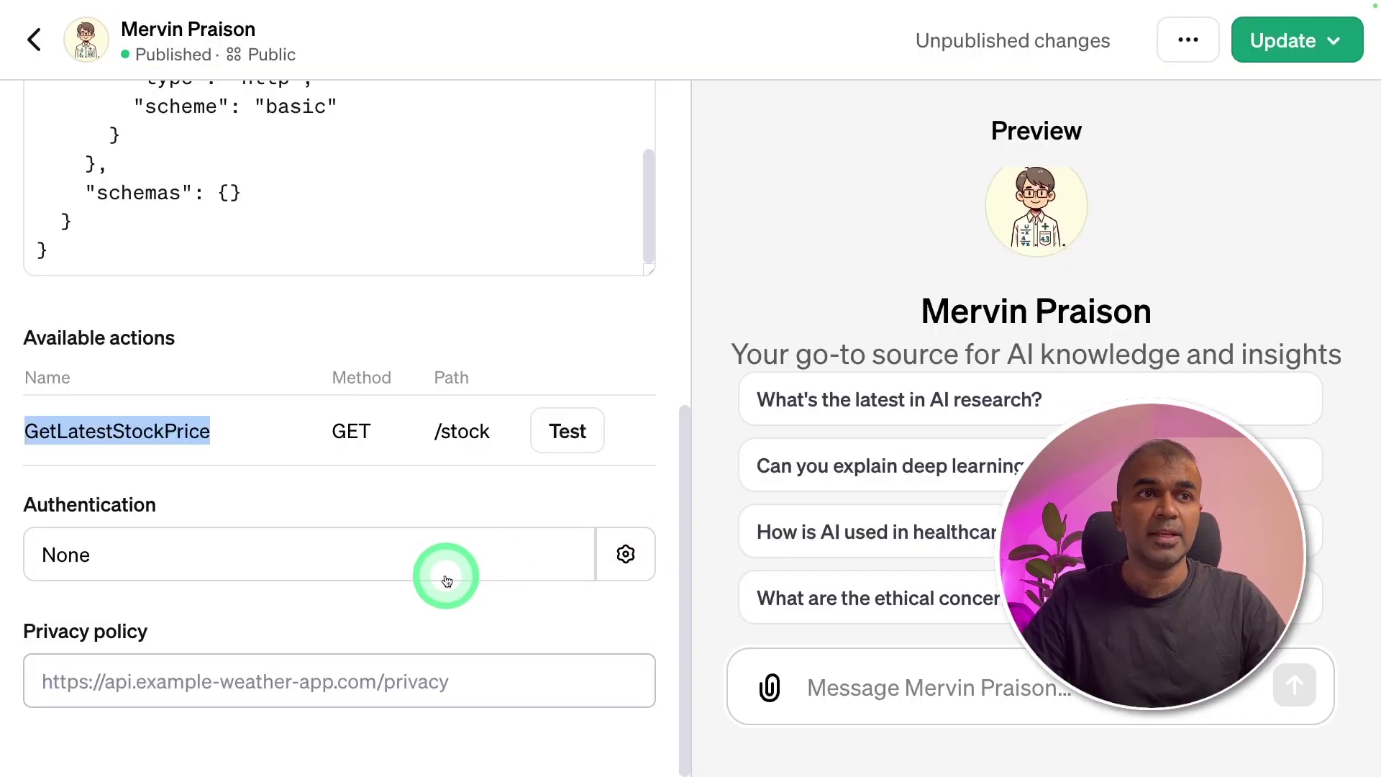
Step: Save API Key authentication with the pasted key and Basic auth type, then enter privacy policy mer.vin
key("super+equal")
scroll(293, 651, "down", 4)
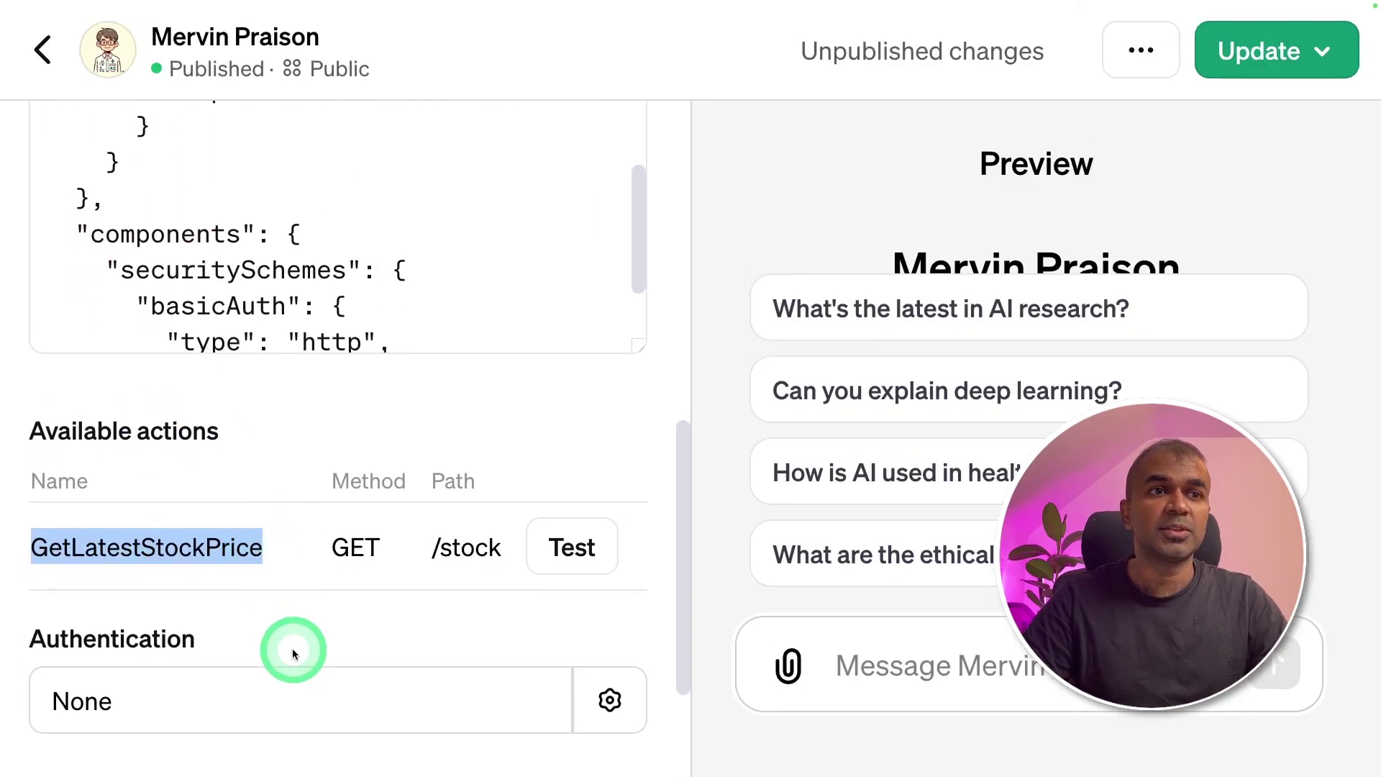
left_click(609, 502)
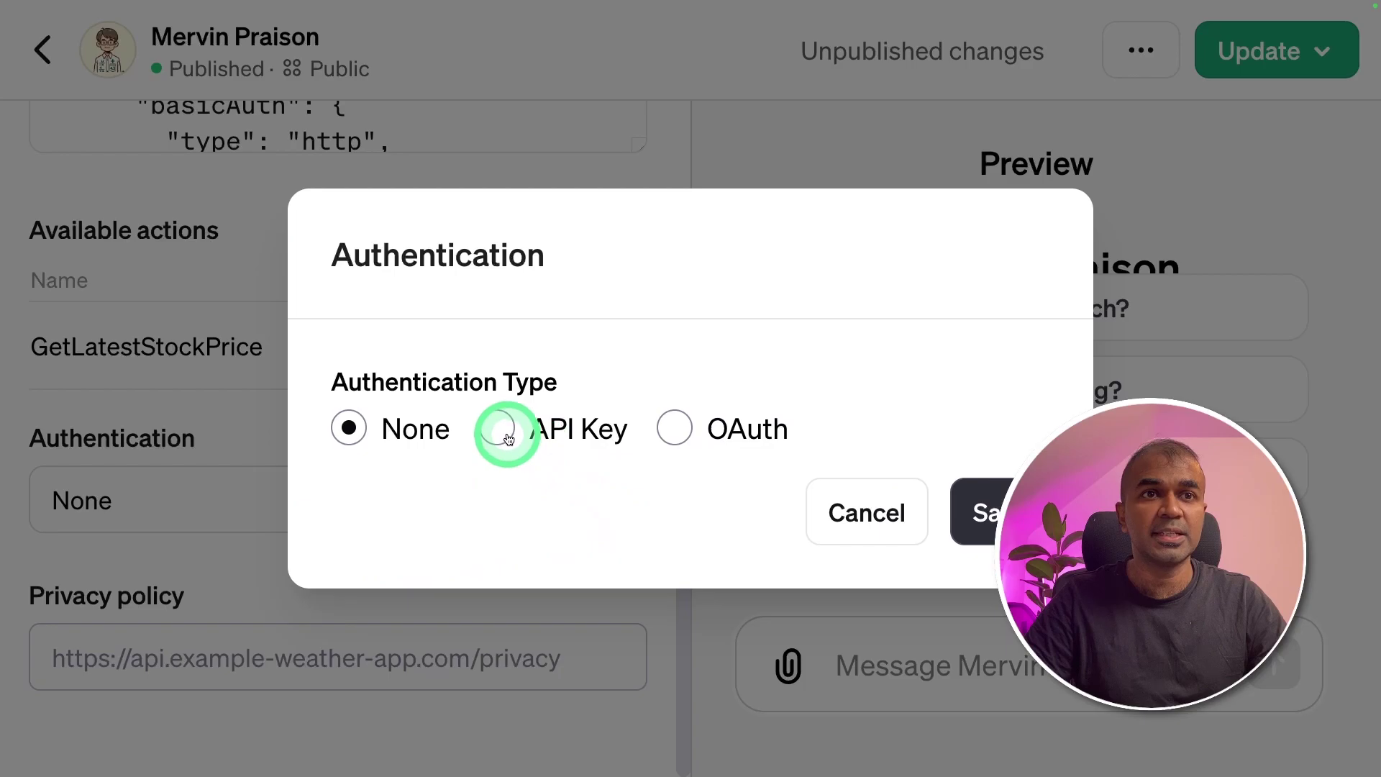
left_click(507, 432)
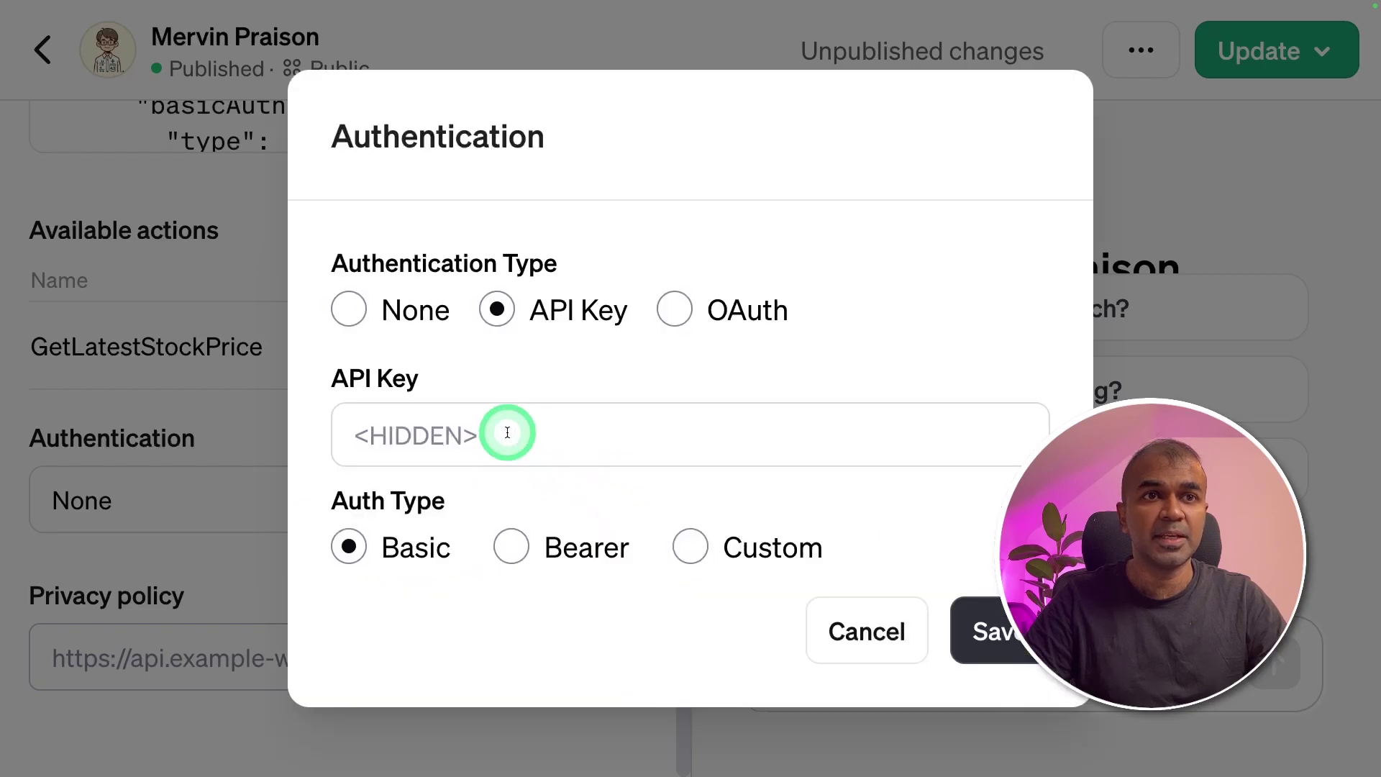
left_click(338, 432)
key("ctrl+v")
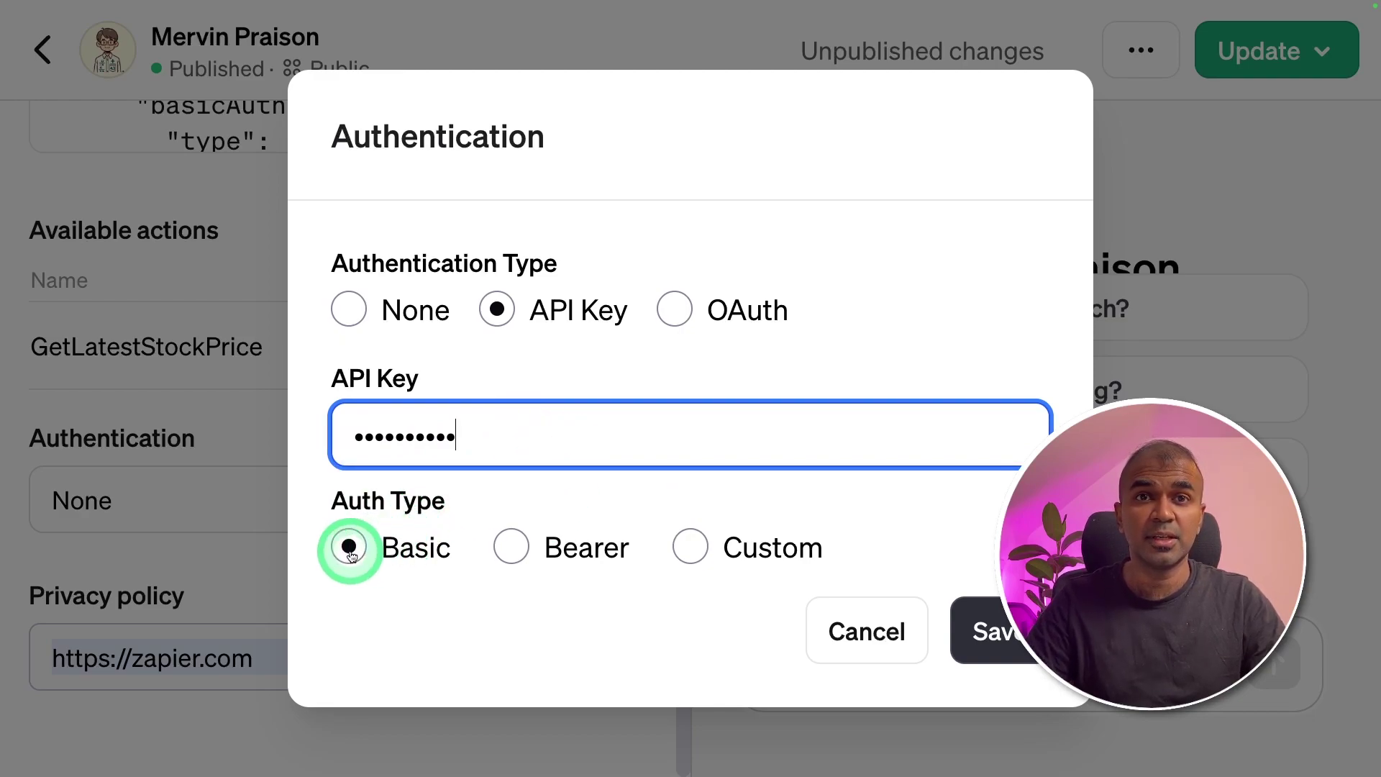
left_click(966, 658)
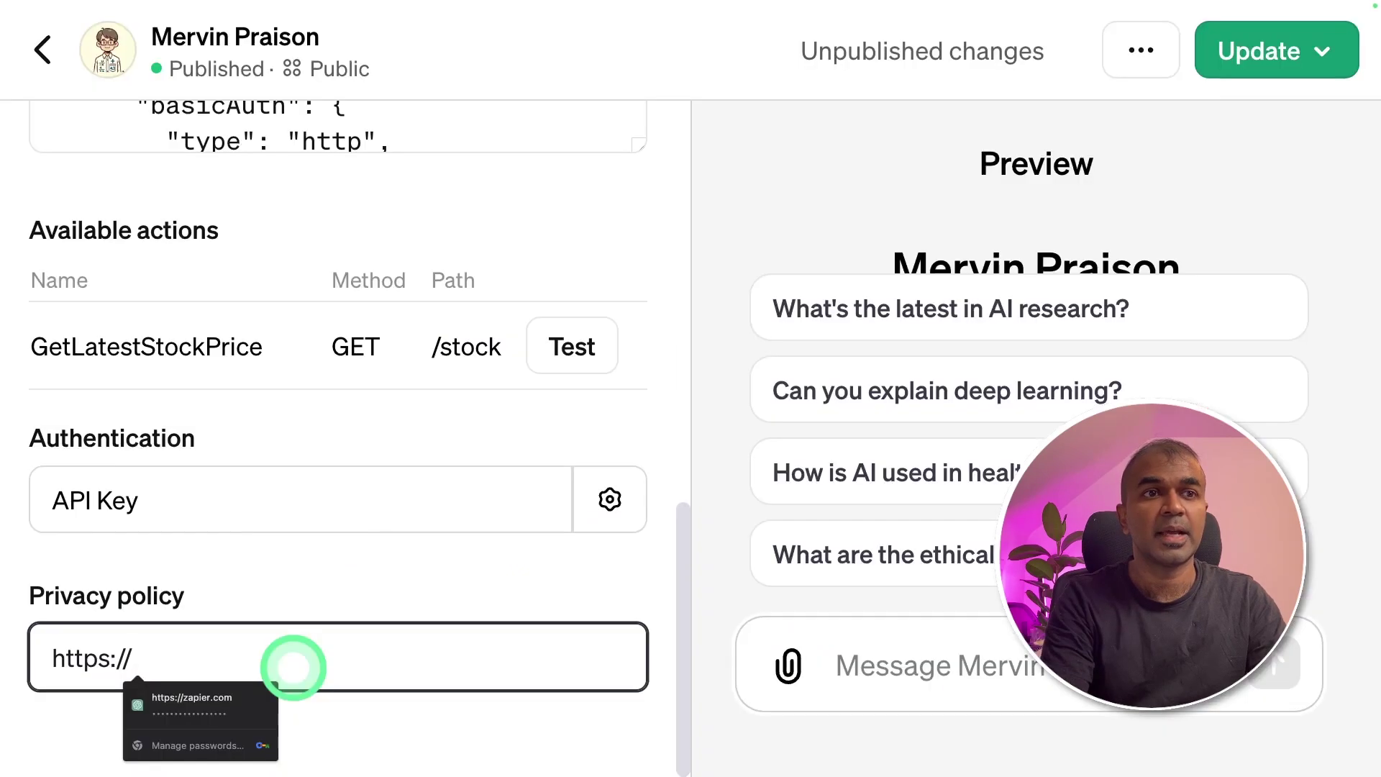
type("mer.vi")
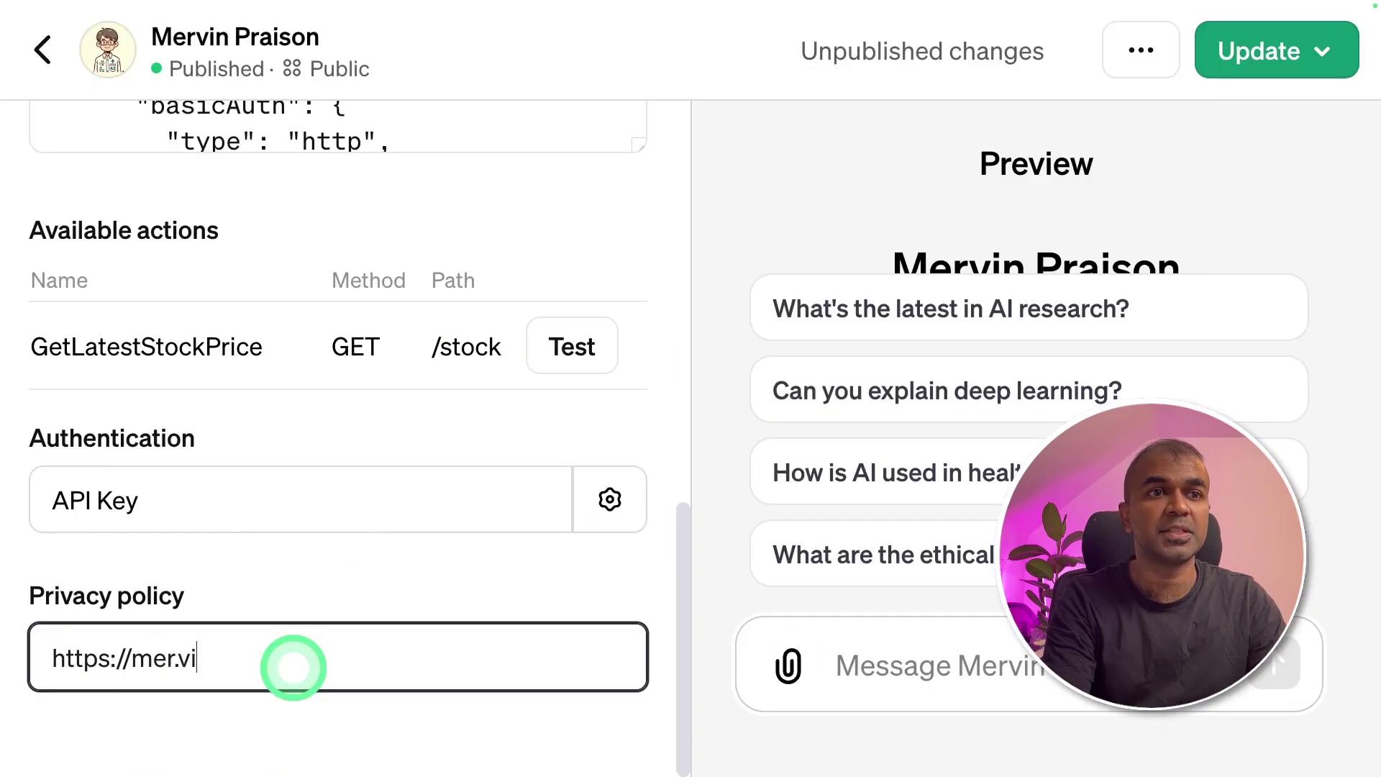
type("n")
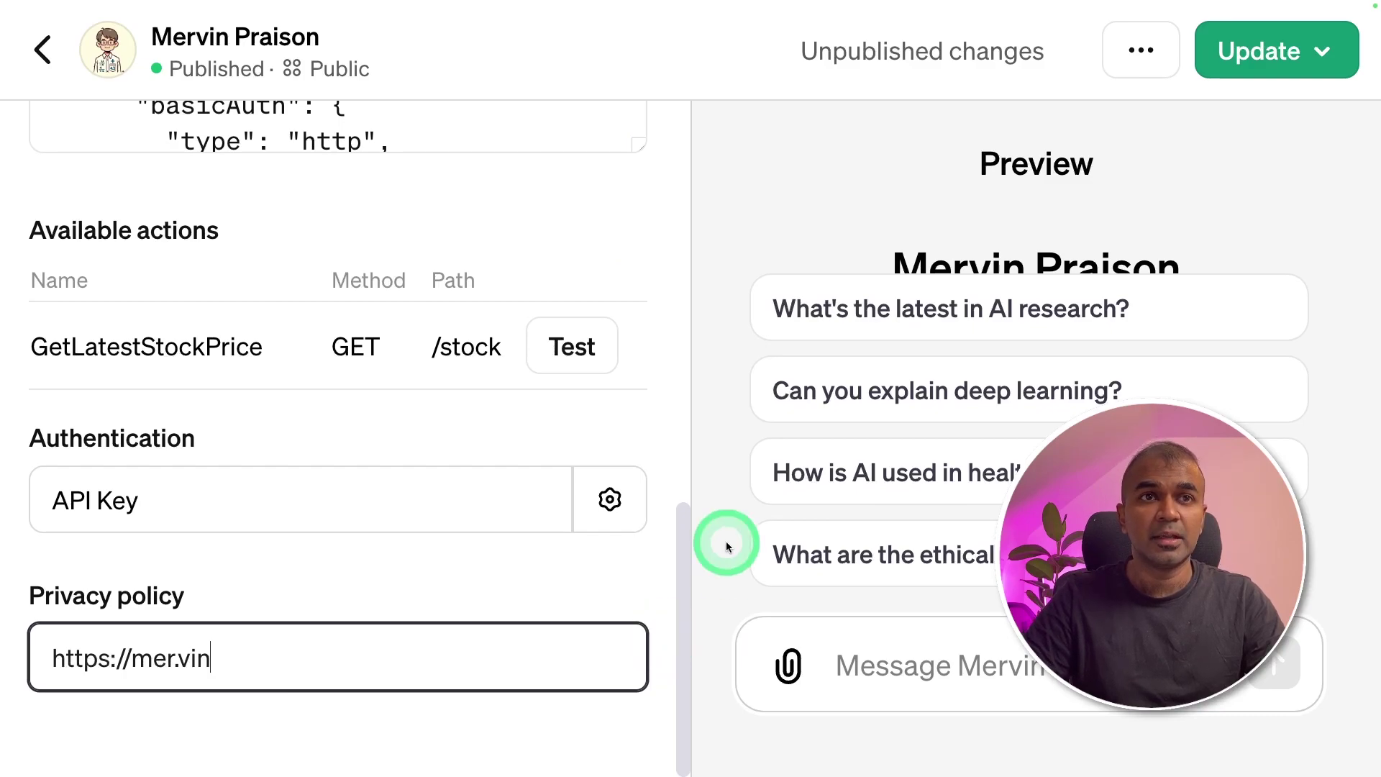
Step: Test GetLatestStockPrice in the Preview and allow it to call the stock API
scroll(522, 442, "up", 1)
left_click(521, 438)
scroll(532, 449, "up", 1)
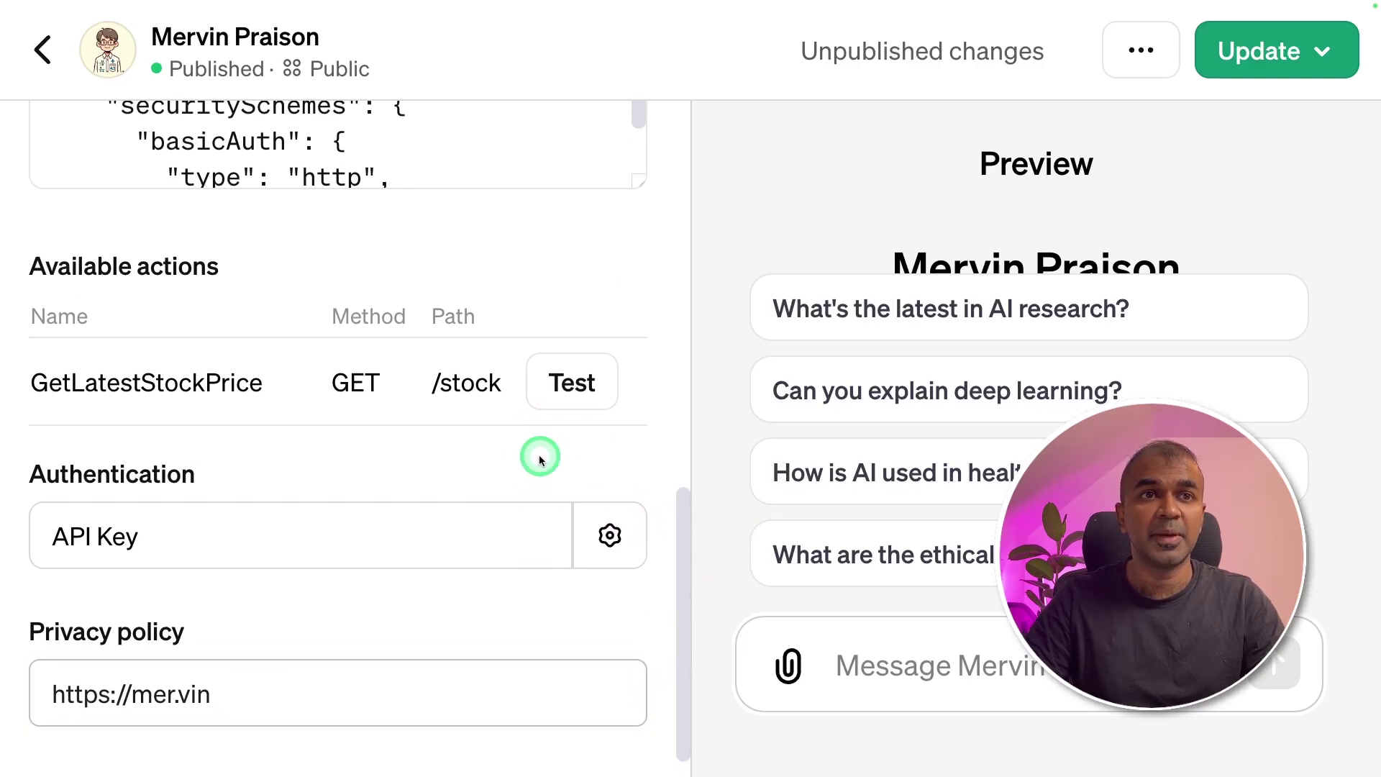
scroll(575, 418, "up", 2)
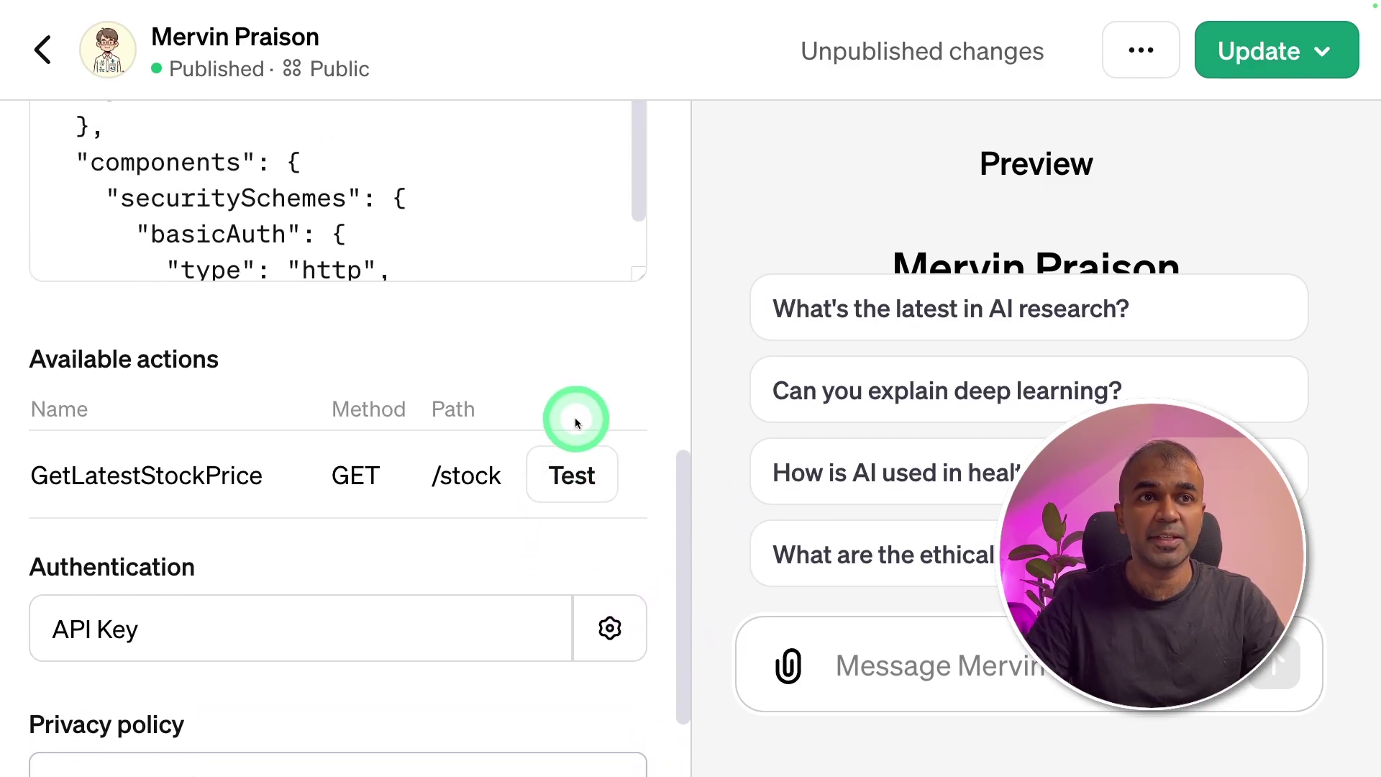
left_click(574, 479)
key("ctrl+minus")
left_click(1279, 623)
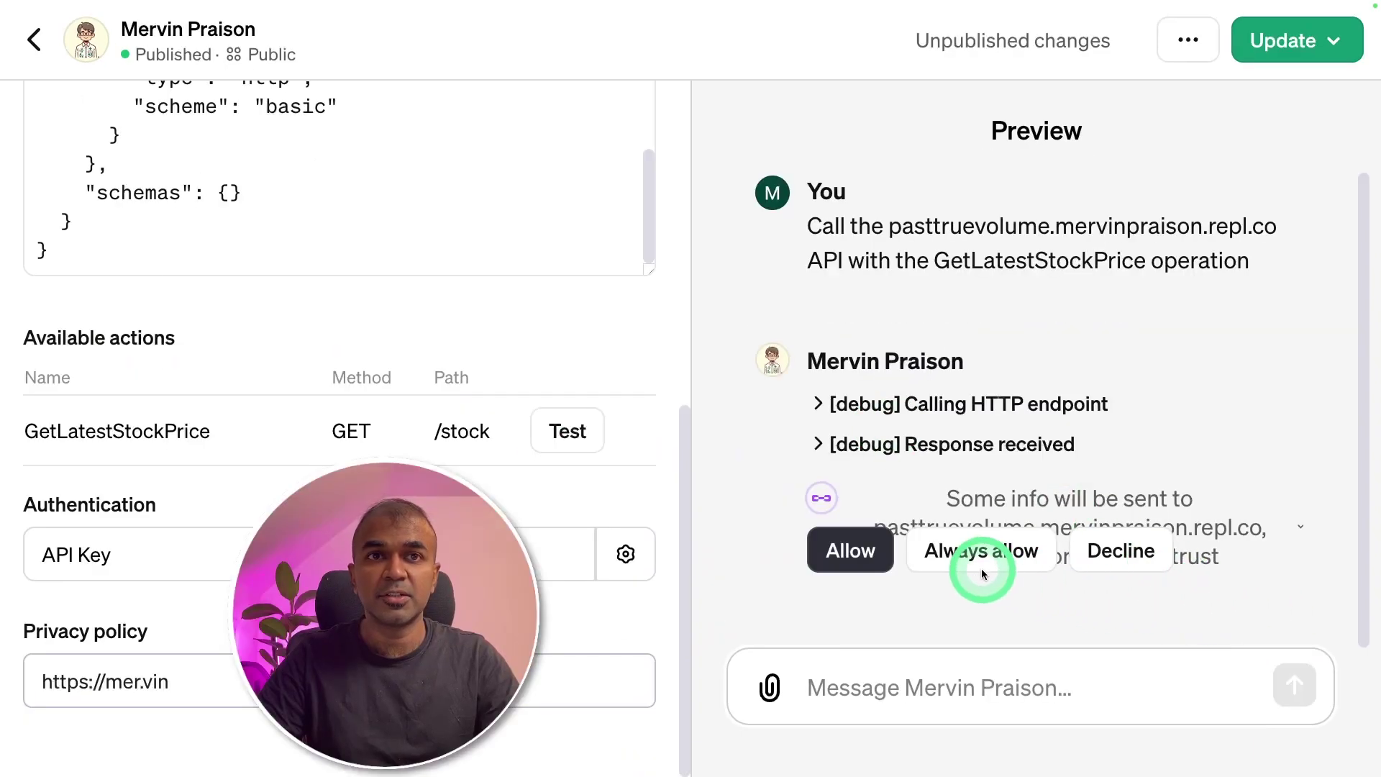
left_click(967, 555)
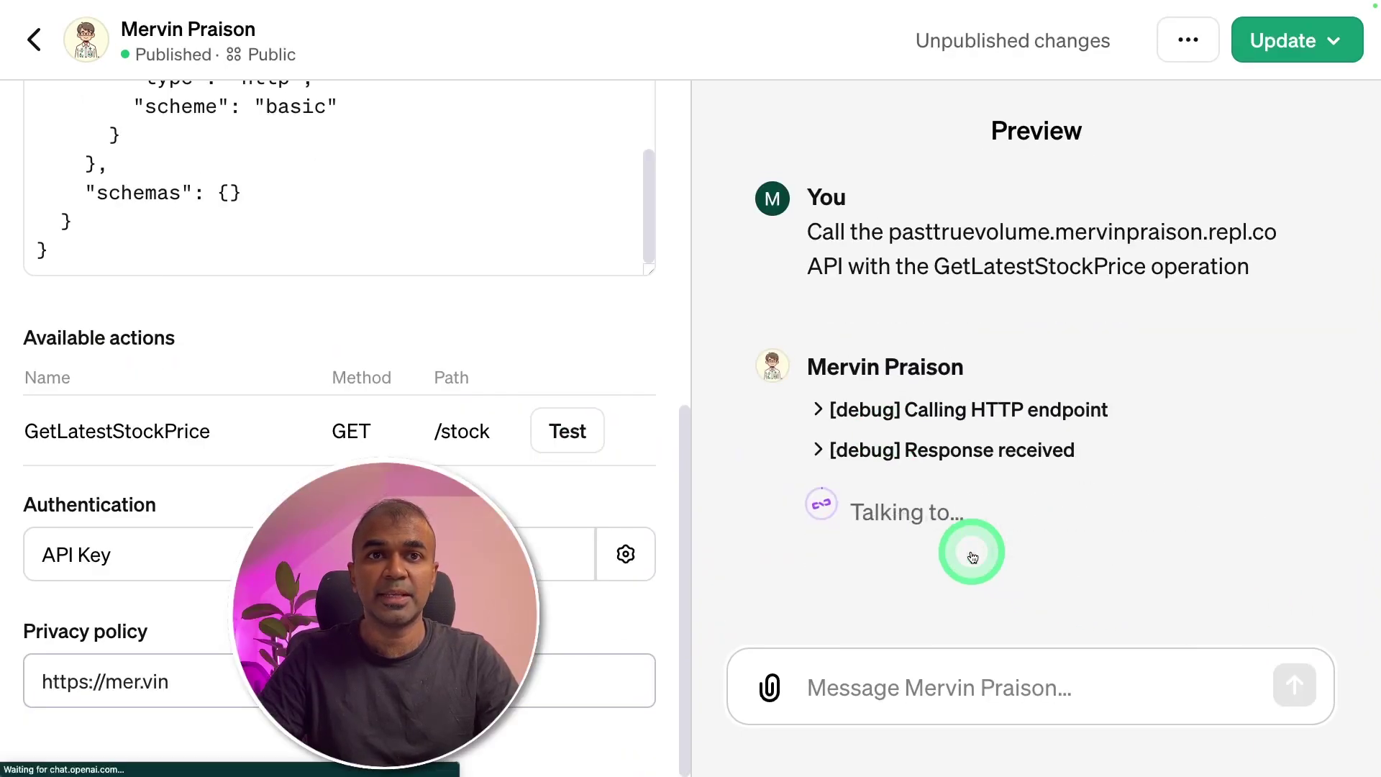